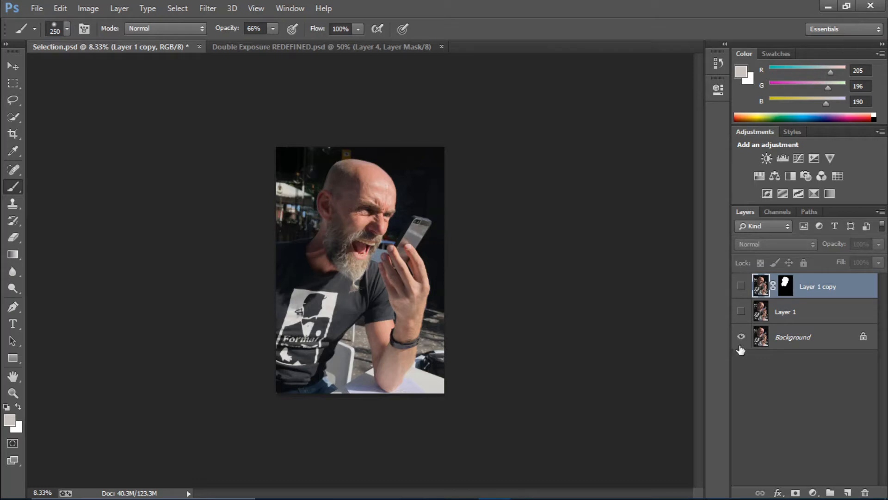
Show only the masked head layer and create a new white 915 by 1109 pixel document
{"action": "left_click", "coordinate": [741, 337], "text": "alt"}
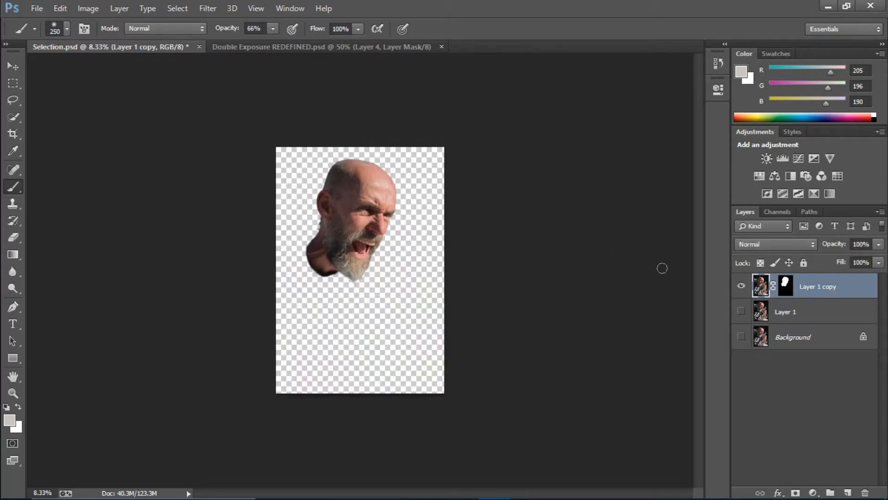
{"action": "left_click", "coordinate": [36, 8]}
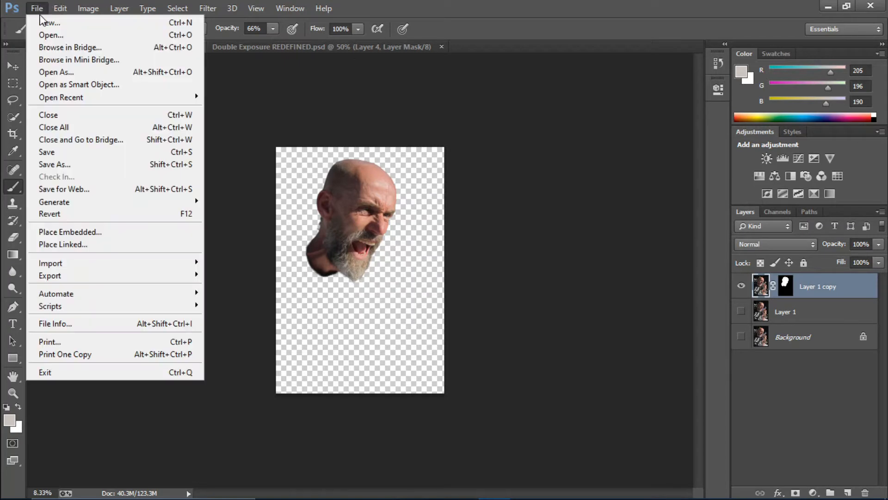
{"action": "left_click", "coordinate": [42, 21]}
{"action": "left_click_drag", "start_coordinate": [413, 167], "coordinate": [341, 163]}
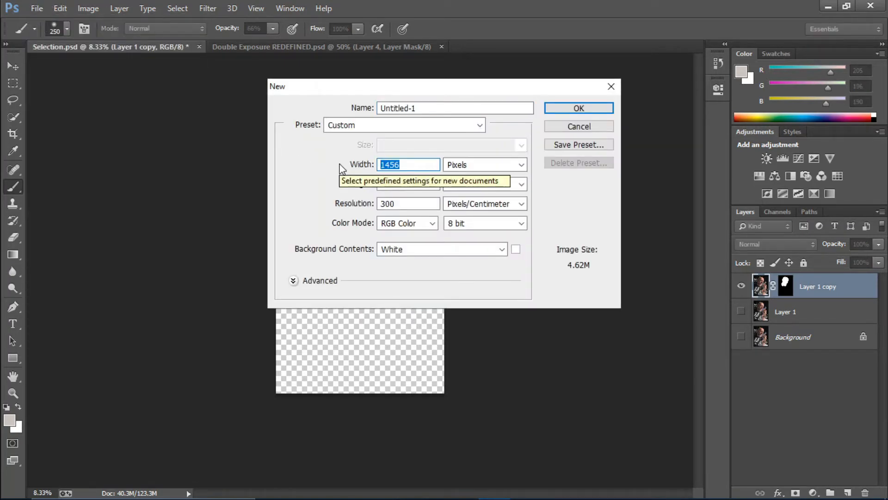
{"action": "type", "text": "915"}
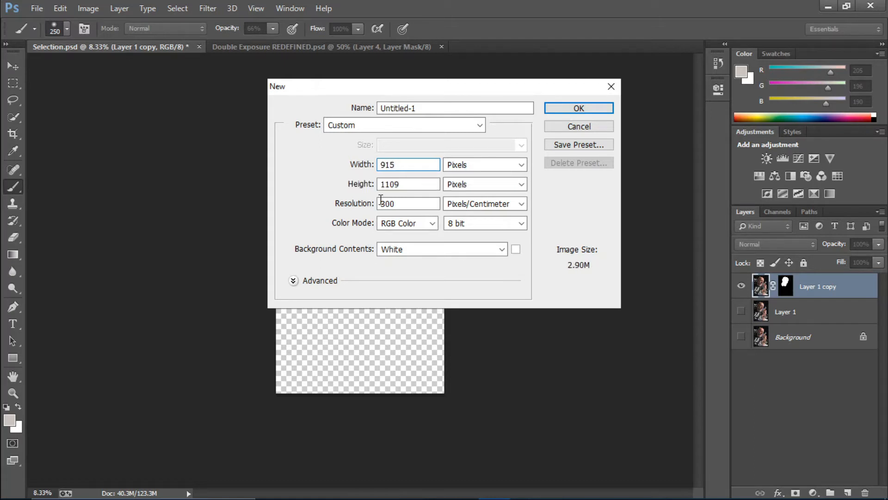
{"action": "left_click", "coordinate": [404, 184]}
{"action": "left_click", "coordinate": [577, 127]}
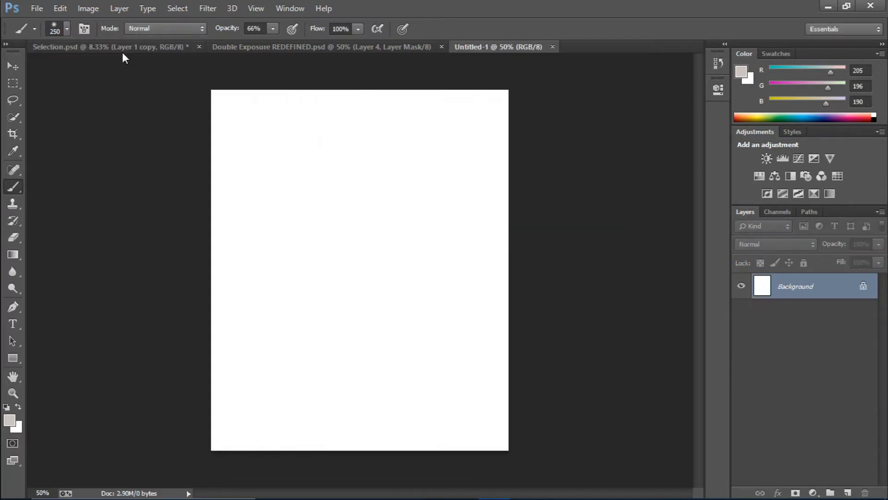
Copy the masked head layer from Selection.psd into the new document
{"action": "left_click", "coordinate": [123, 48]}
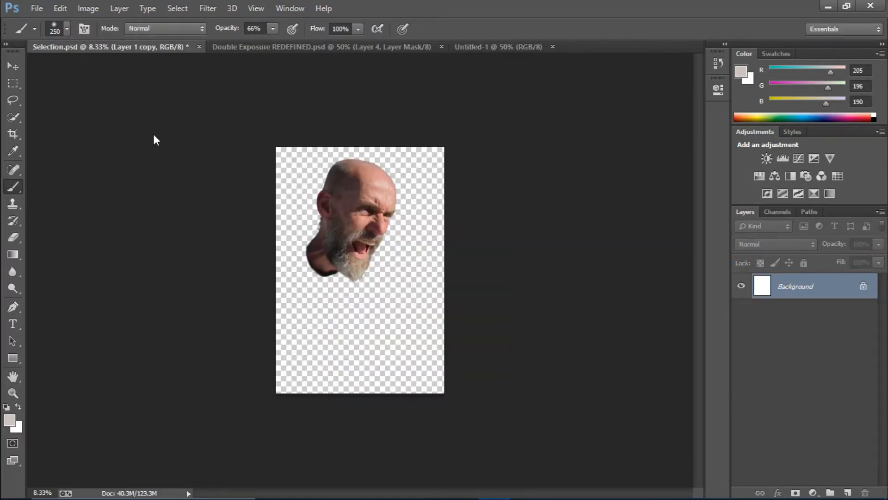
{"action": "left_click", "coordinate": [19, 65]}
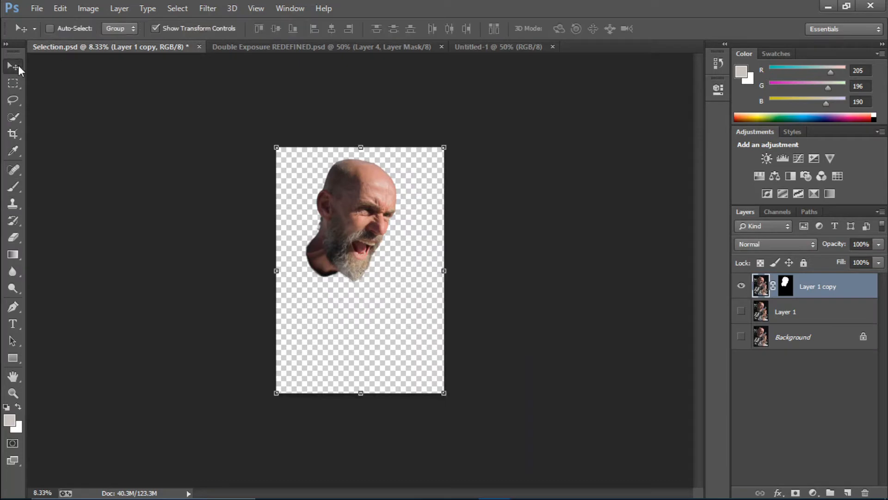
{"action": "left_click_drag", "start_coordinate": [363, 218], "coordinate": [392, 228]}
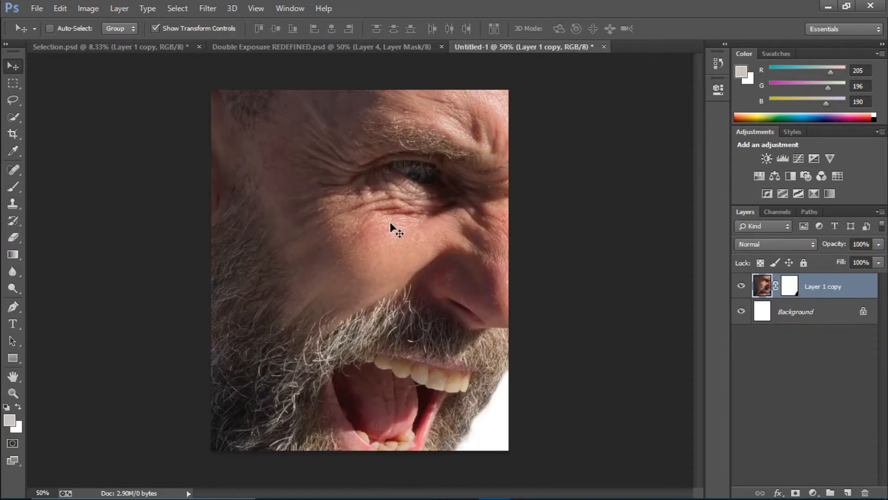
Scale the head to about 53%, rotate it about -19 degrees and position it so it fits within the canvas
{"action": "key", "text": "ctrl+minus"}
{"action": "key", "text": "ctrl+minus"}
{"action": "key", "text": "ctrl+minus"}
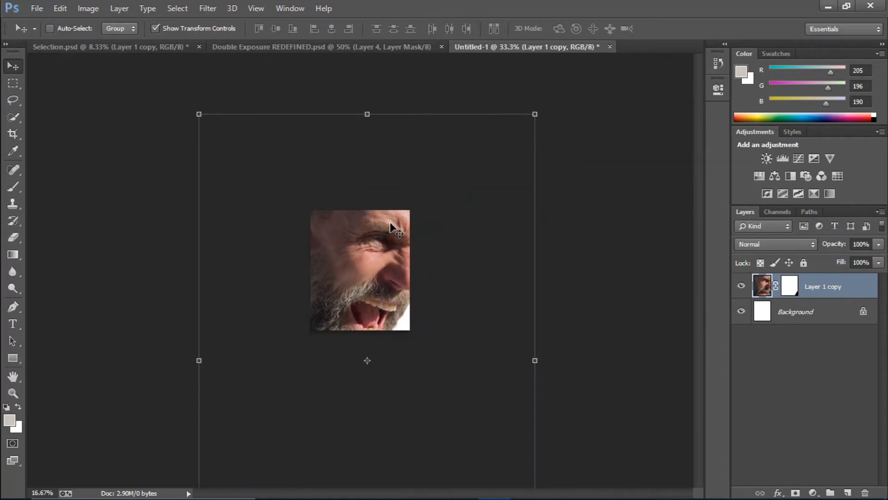
{"action": "key", "text": "ctrl+minus"}
{"action": "left_click_drag", "start_coordinate": [236, 152], "coordinate": [359, 258]}
{"action": "left_click_drag", "start_coordinate": [298, 440], "coordinate": [342, 446]}
{"action": "left_click_drag", "start_coordinate": [354, 263], "coordinate": [358, 270]}
{"action": "left_click_drag", "start_coordinate": [276, 236], "coordinate": [296, 245]}
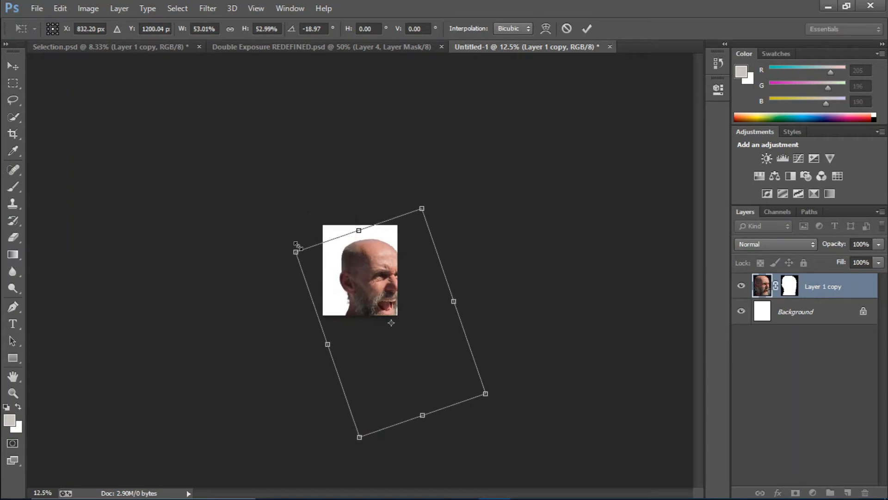
{"action": "mouse_move", "coordinate": [363, 252]}
{"action": "left_mouse_down"}
{"action": "mouse_move", "coordinate": [368, 258]}
{"action": "mouse_move", "coordinate": [363, 248]}
{"action": "left_mouse_up"}
{"action": "left_click", "coordinate": [586, 28]}
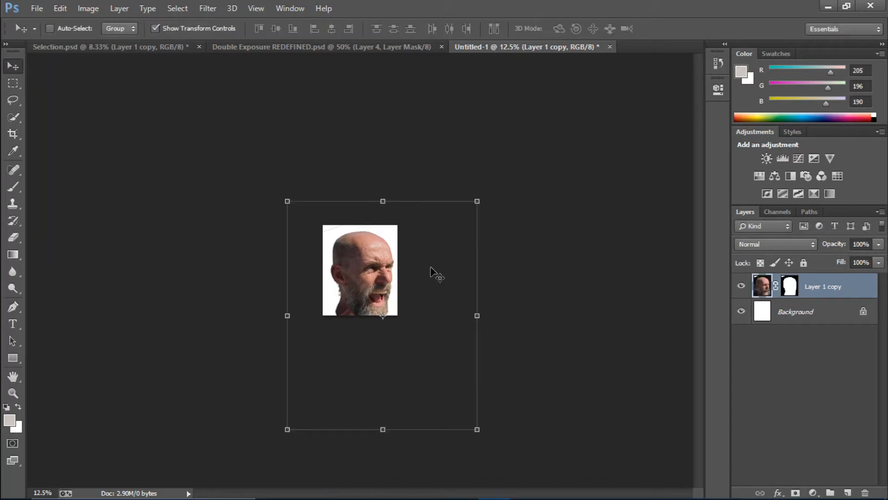
Duplicate the head layer and hide the original Layer 1 copy
{"action": "key", "text": "ctrl+plus"}
{"action": "key", "text": "ctrl+plus"}
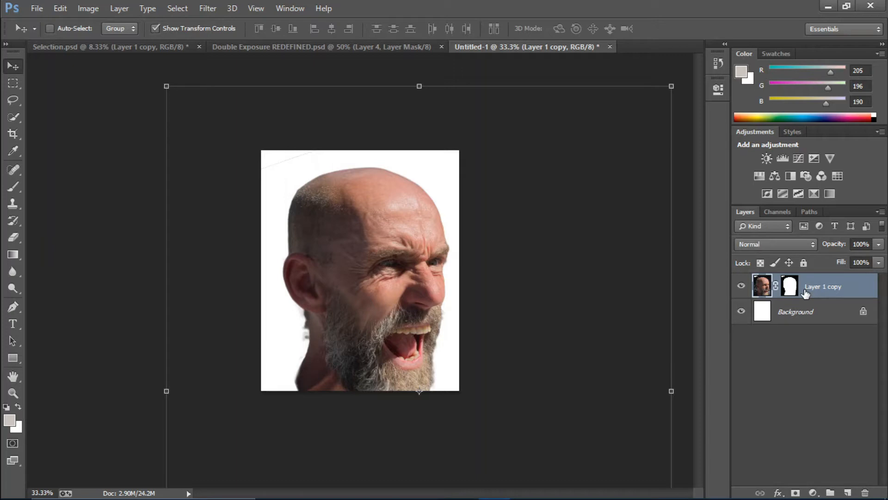
{"action": "key", "text": "ctrl+j"}
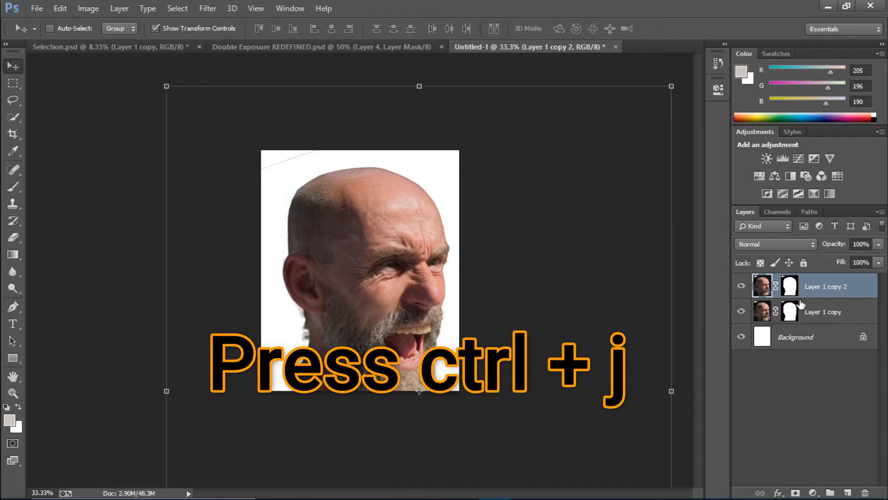
{"action": "left_click", "coordinate": [790, 287]}
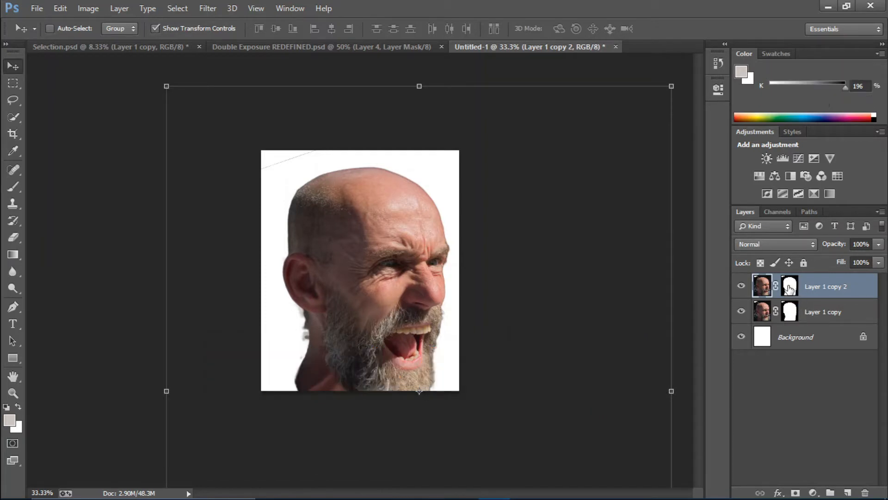
{"action": "left_click", "coordinate": [741, 311]}
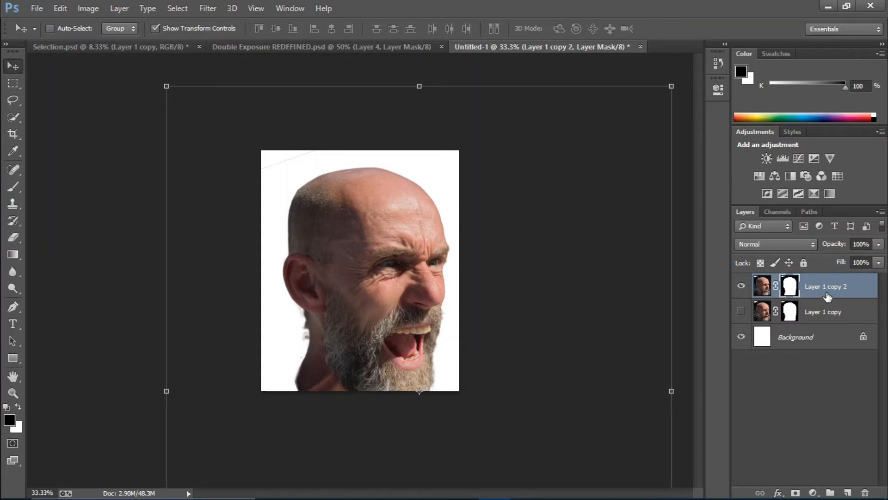
Apply the layer mask of Layer 1 copy 2 and desaturate the layer
{"action": "left_click", "coordinate": [827, 292]}
{"action": "left_click", "coordinate": [792, 287]}
{"action": "right_click", "coordinate": [793, 287]}
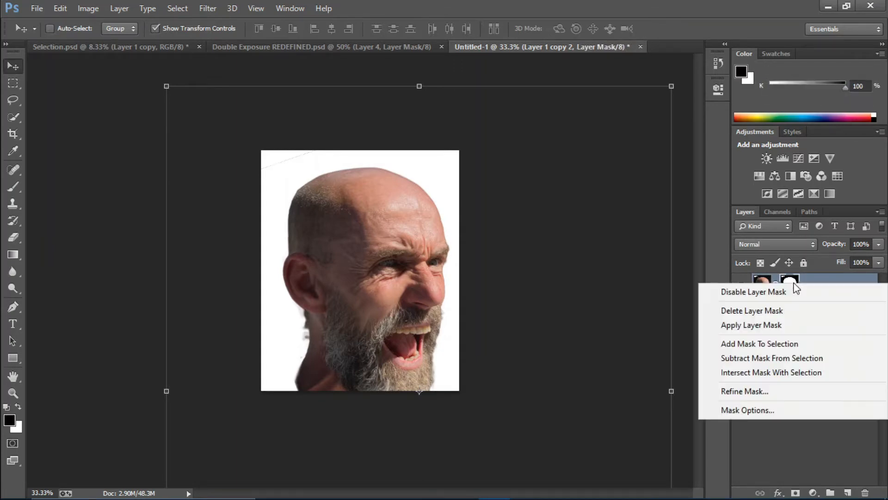
{"action": "left_click", "coordinate": [773, 325]}
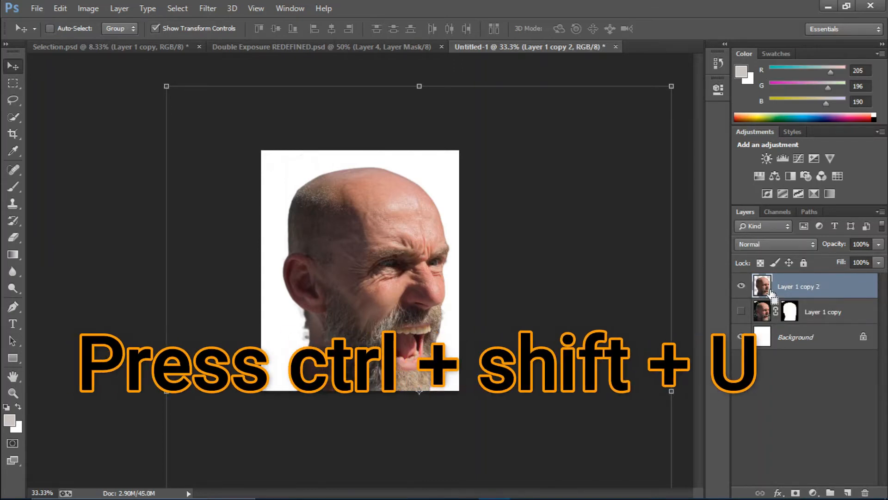
{"action": "key", "text": "ctrl+shift+u"}
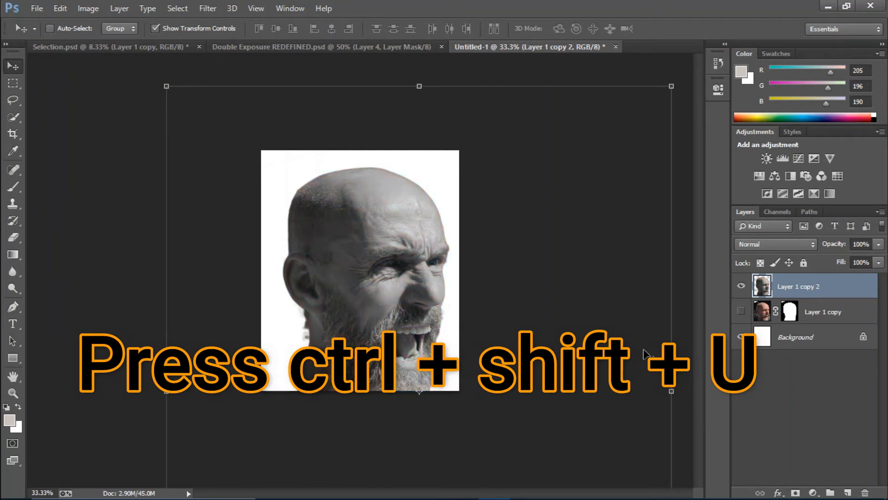
Add a mask to Layer 1 copy 2 and fade out the neck with black-to-transparent linear gradients
{"action": "left_click", "coordinate": [795, 491]}
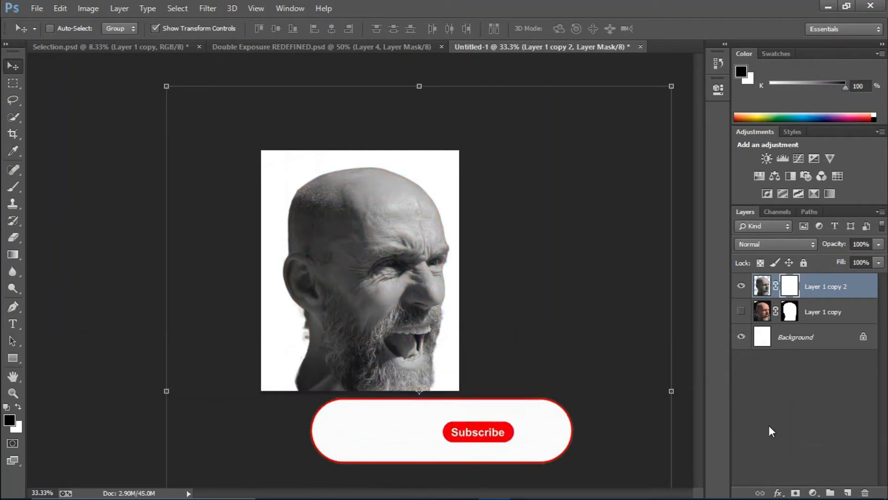
{"action": "left_click", "coordinate": [13, 254]}
{"action": "left_click", "coordinate": [95, 29]}
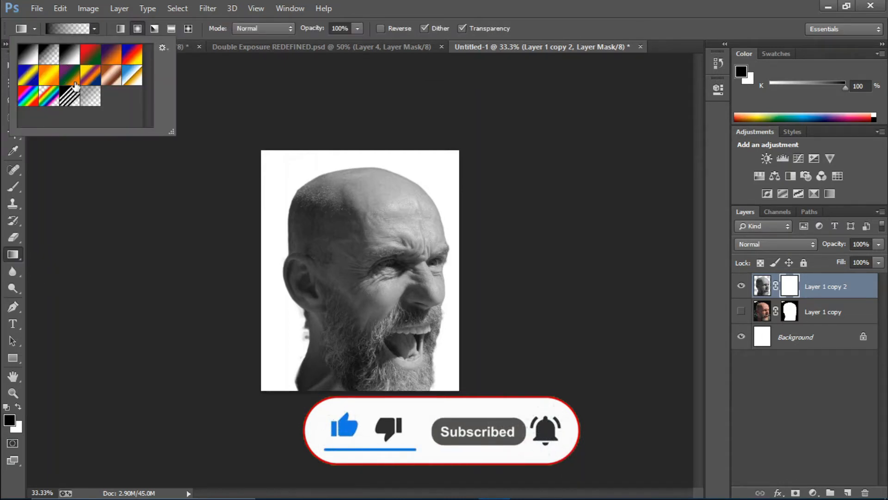
{"action": "left_click", "coordinate": [110, 31]}
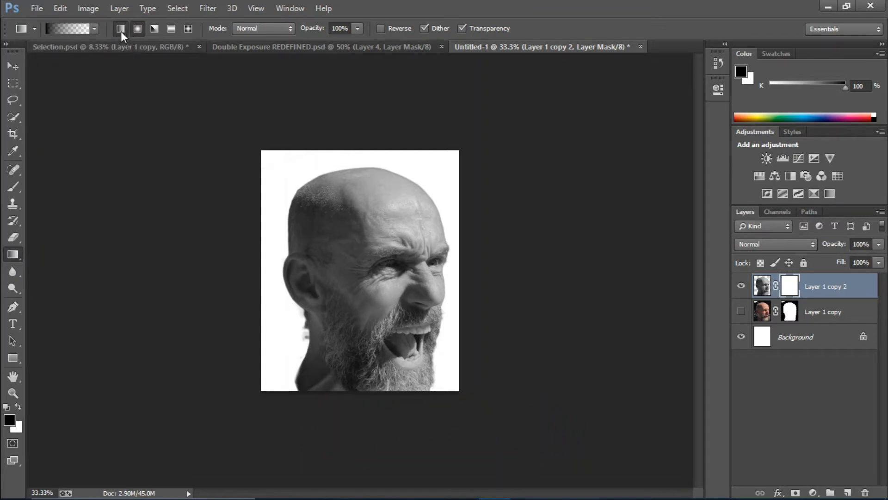
{"action": "left_click_drag", "start_coordinate": [340, 357], "coordinate": [273, 389]}
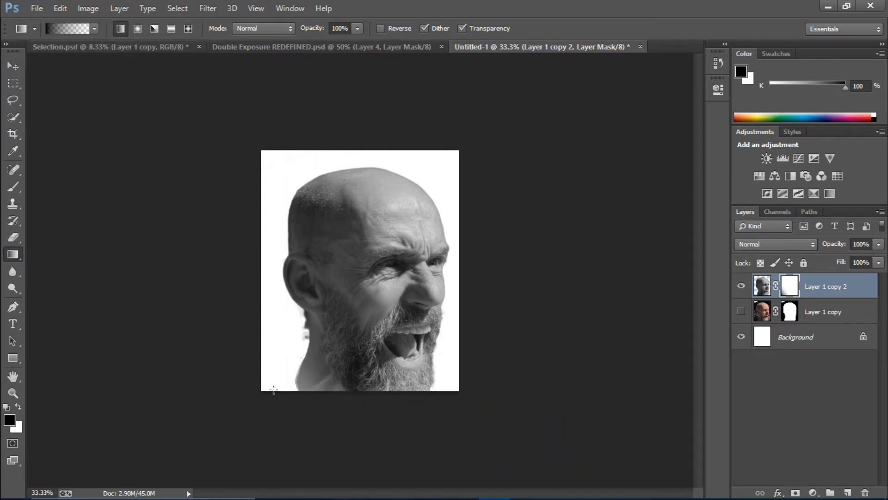
{"action": "left_click_drag", "start_coordinate": [344, 363], "coordinate": [327, 369]}
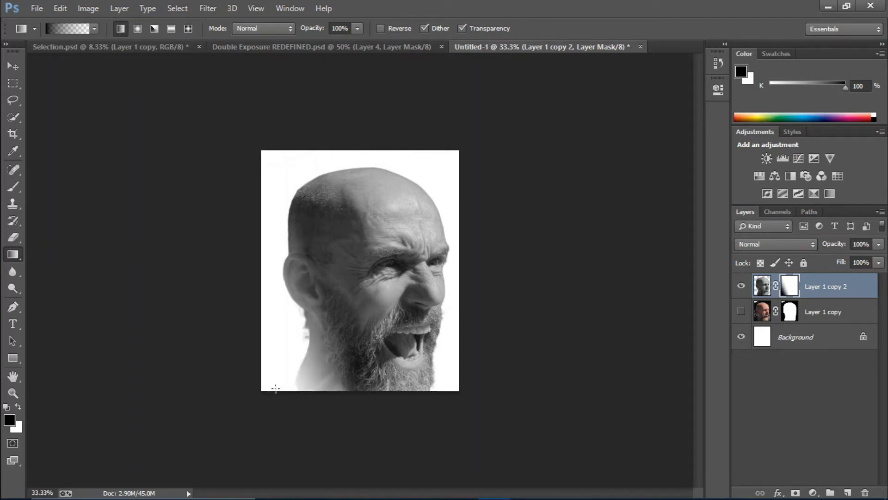
{"action": "left_click_drag", "start_coordinate": [264, 387], "coordinate": [310, 374]}
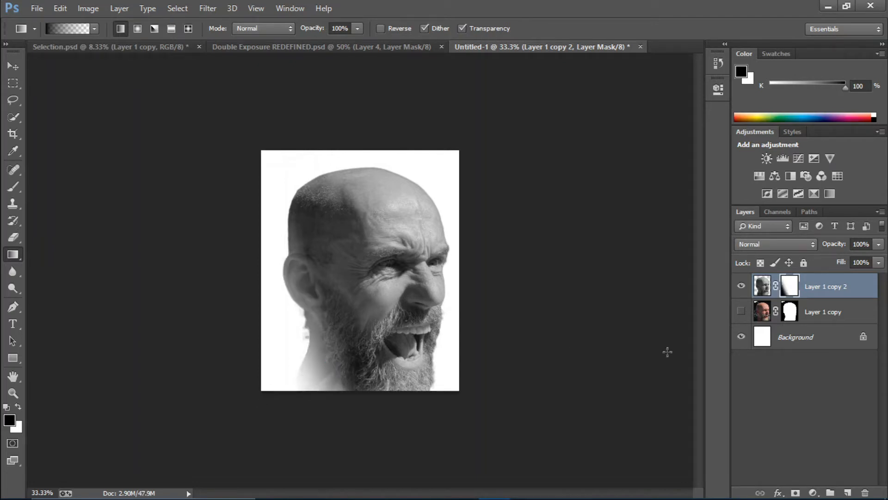
Paint white on the mask with a 94% opacity brush to restore the faded ear, jaw and beard areas
{"action": "left_click", "coordinate": [17, 182]}
{"action": "left_click", "coordinate": [273, 28]}
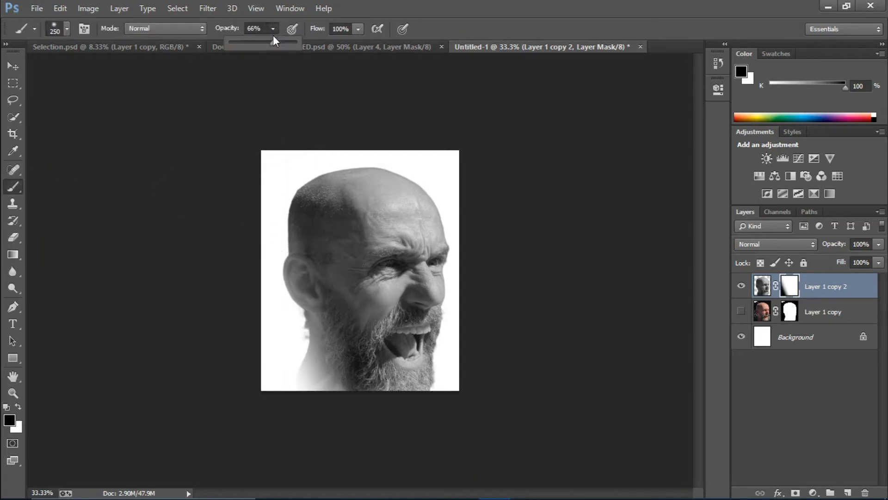
{"action": "left_click_drag", "start_coordinate": [289, 43], "coordinate": [293, 43]}
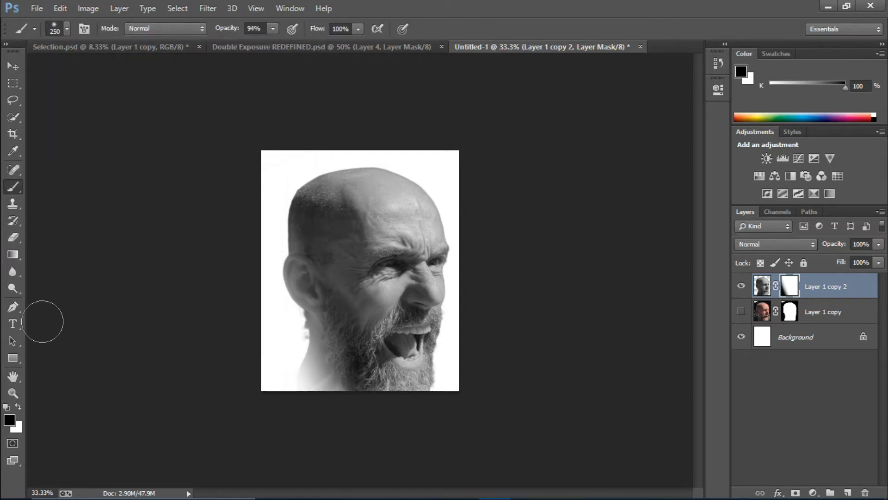
{"action": "left_click", "coordinate": [18, 406]}
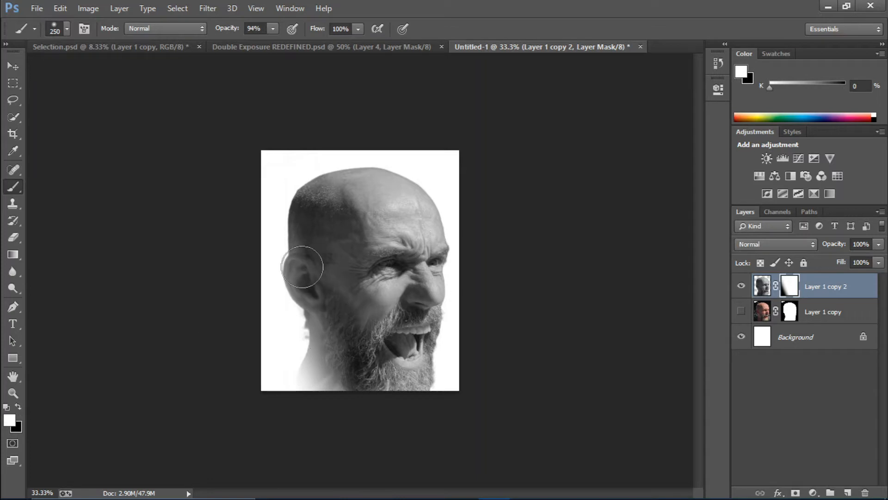
{"action": "mouse_move", "coordinate": [300, 269]}
{"action": "left_mouse_down"}
{"action": "mouse_move", "coordinate": [333, 306]}
{"action": "mouse_move", "coordinate": [341, 337]}
{"action": "mouse_move", "coordinate": [329, 316]}
{"action": "mouse_move", "coordinate": [355, 373]}
{"action": "mouse_move", "coordinate": [327, 318]}
{"action": "mouse_move", "coordinate": [356, 376]}
{"action": "mouse_move", "coordinate": [354, 403]}
{"action": "mouse_move", "coordinate": [321, 322]}
{"action": "mouse_move", "coordinate": [403, 397]}
{"action": "left_mouse_up"}
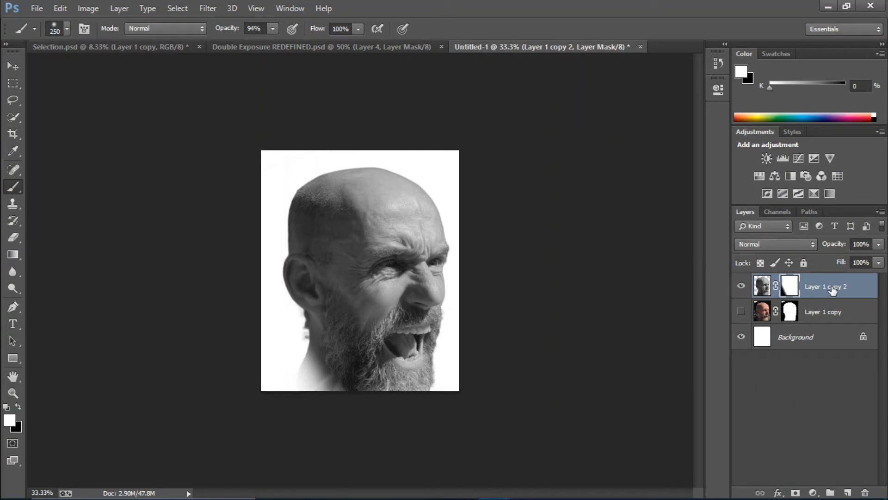
Duplicate the desaturated head layer, hide Layer 1 copy 2, and apply the duplicate's layer mask
{"action": "key", "text": "ctrl+j"}
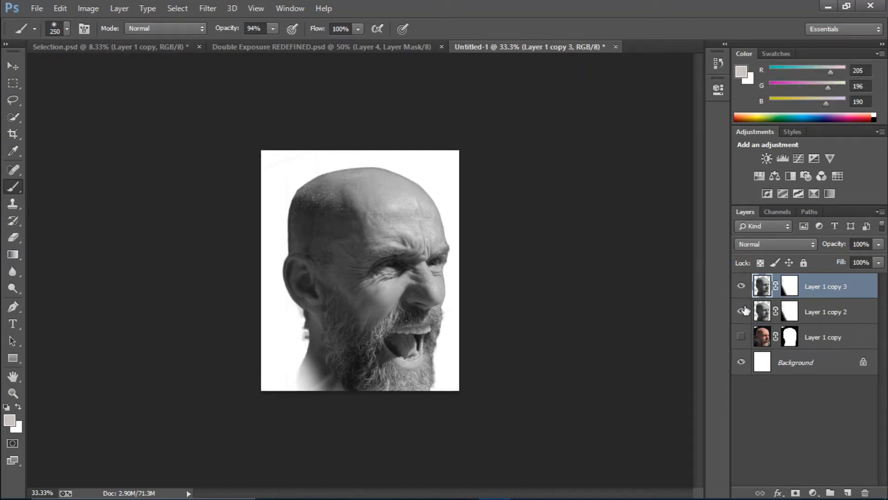
{"action": "left_click", "coordinate": [742, 311]}
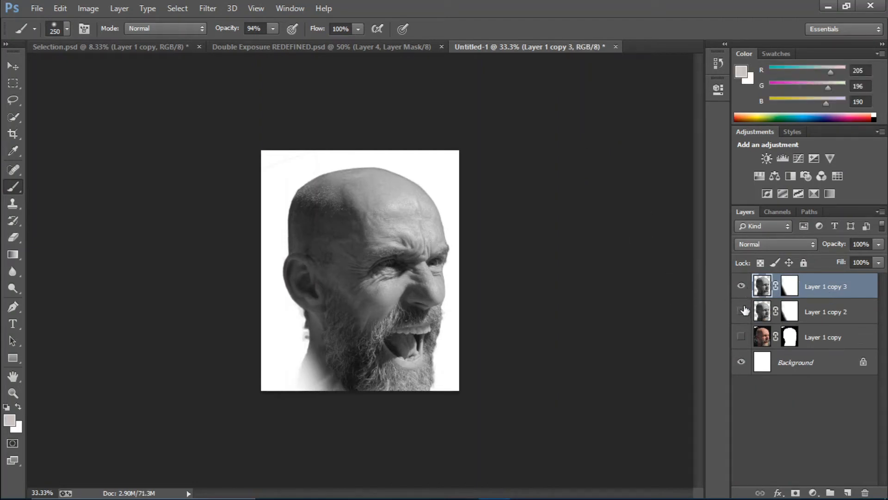
{"action": "right_click", "coordinate": [787, 287]}
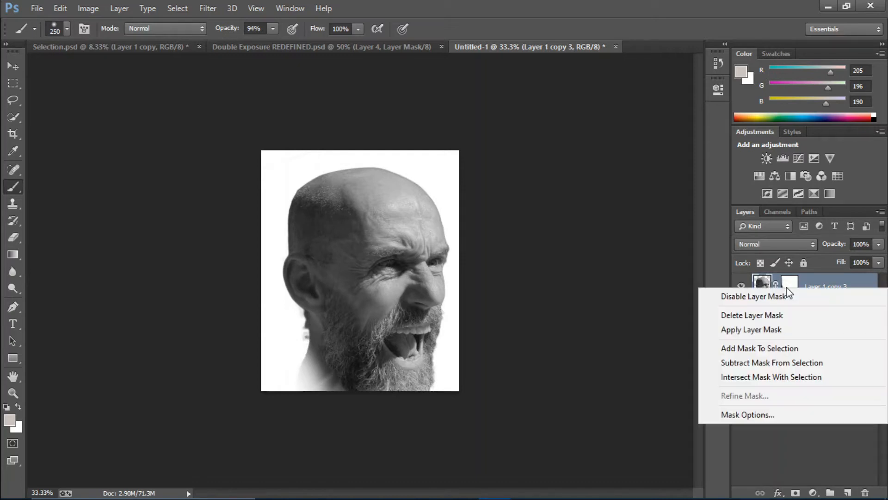
{"action": "left_click", "coordinate": [780, 331]}
Copy the head mask from Layer 1 copy onto Layer 1 copy 3 and make Layer 1 copy 3 active
{"action": "left_click", "coordinate": [788, 343]}
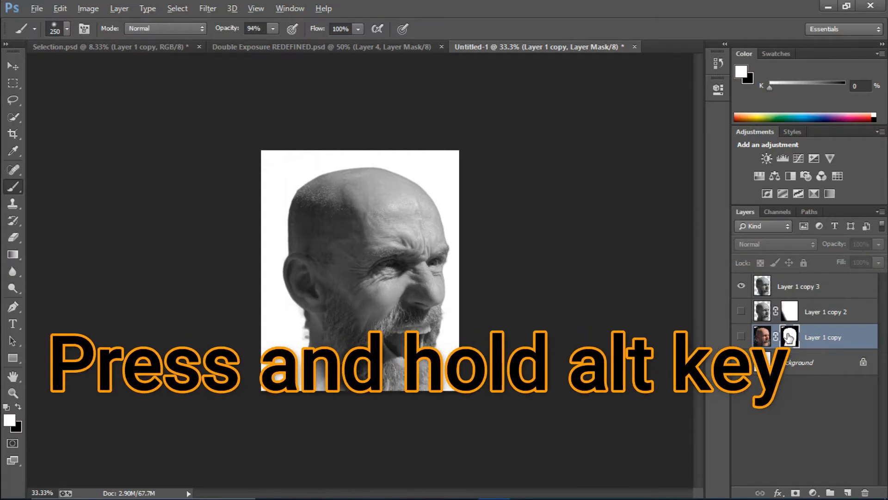
{"action": "left_click_drag", "start_coordinate": [790, 339], "coordinate": [790, 288]}
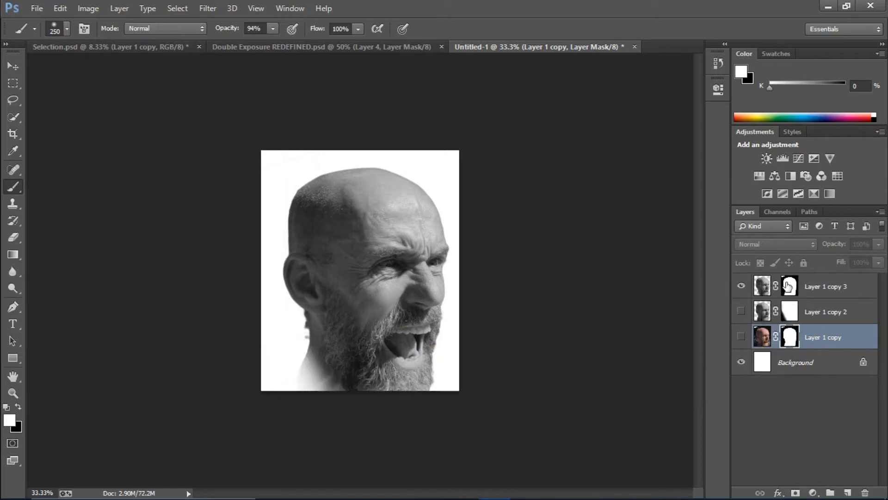
{"action": "left_click", "coordinate": [807, 291]}
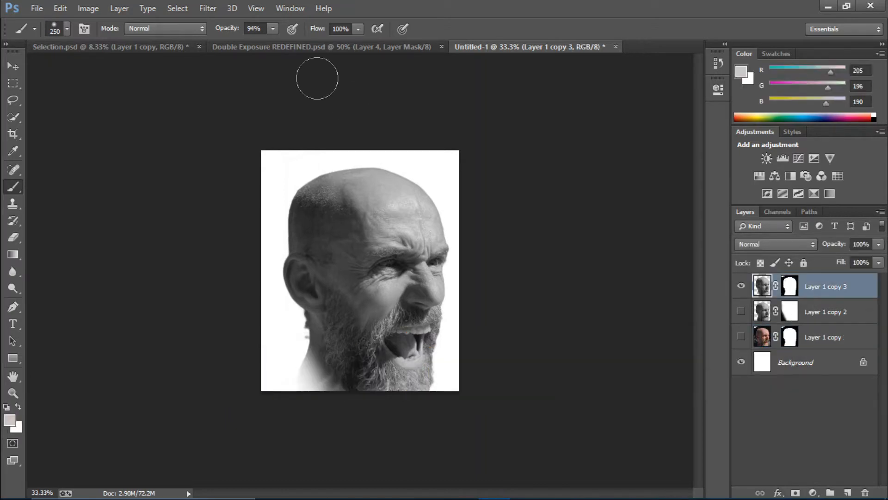
Place the concert crowd photo as an embedded layer above Layer 1 copy 3 and lower its opacity to 59%
{"action": "left_click", "coordinate": [37, 9]}
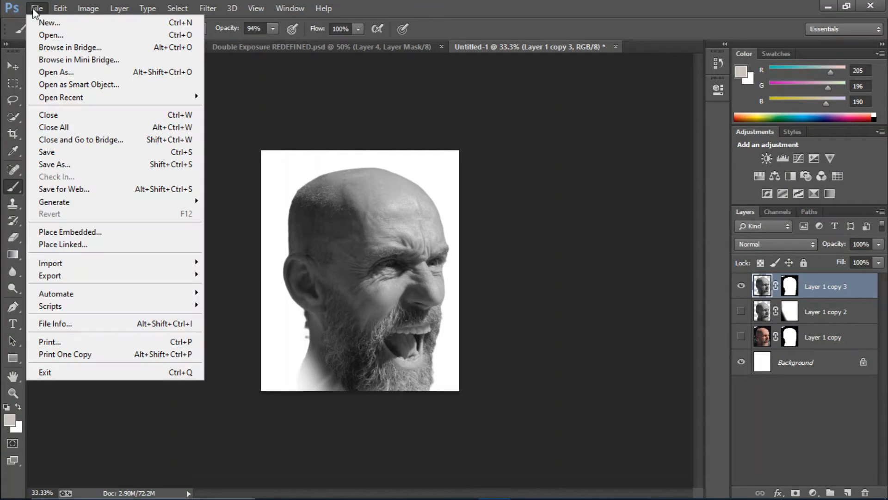
{"action": "left_click", "coordinate": [103, 232]}
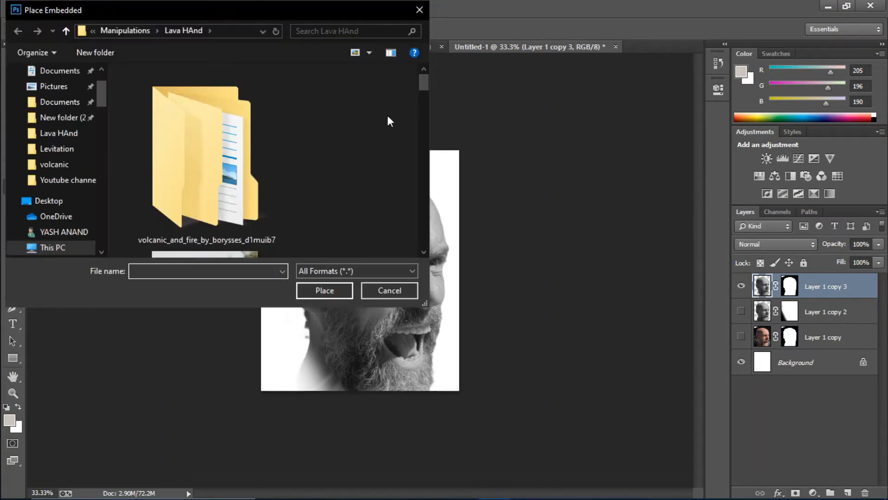
{"action": "left_click_drag", "start_coordinate": [420, 92], "coordinate": [420, 193]}
{"action": "double_click", "coordinate": [241, 149]}
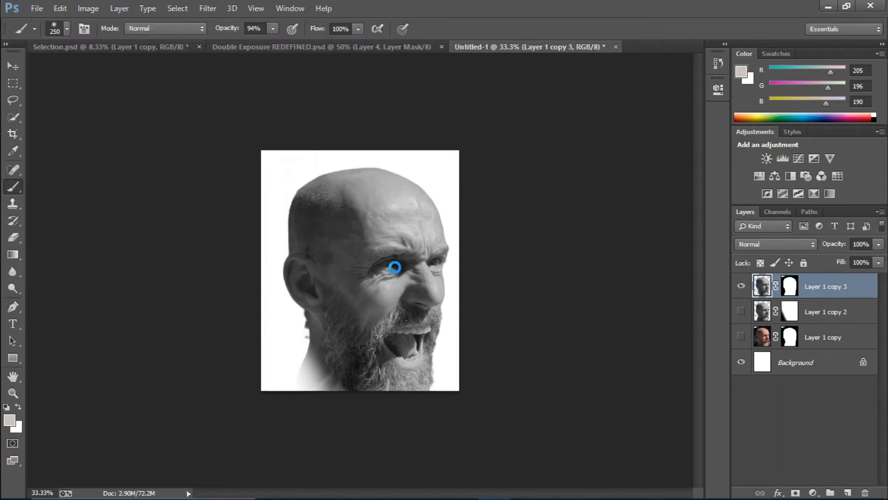
{"action": "left_click_drag", "start_coordinate": [833, 250], "coordinate": [814, 250]}
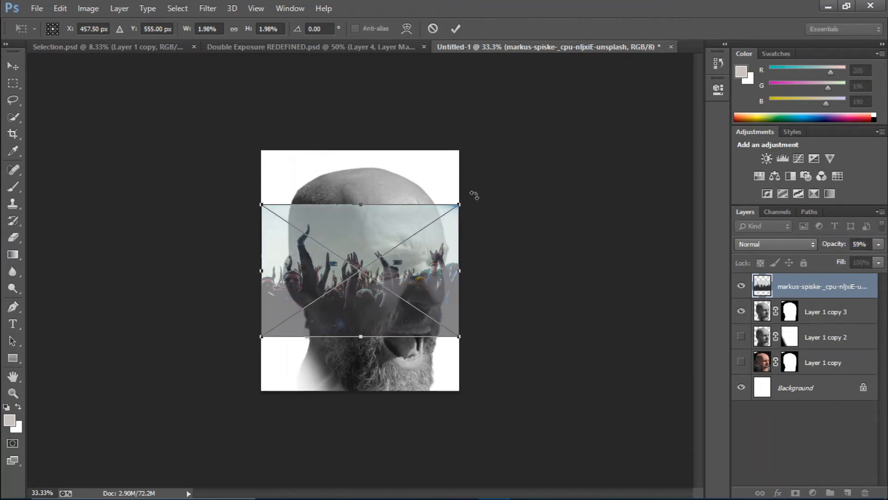
Rotate the crowd photo to -32°, scale it to about 1.66%, and fit it over the scalp from ear to forehead
{"action": "left_click_drag", "start_coordinate": [474, 194], "coordinate": [414, 160]}
{"action": "left_click_drag", "start_coordinate": [412, 231], "coordinate": [386, 171]}
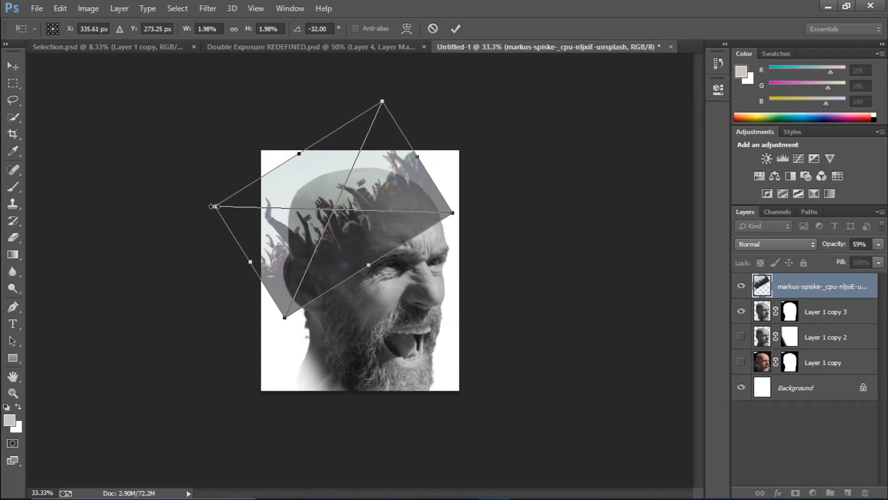
{"action": "left_click_drag", "start_coordinate": [213, 206], "coordinate": [253, 207]}
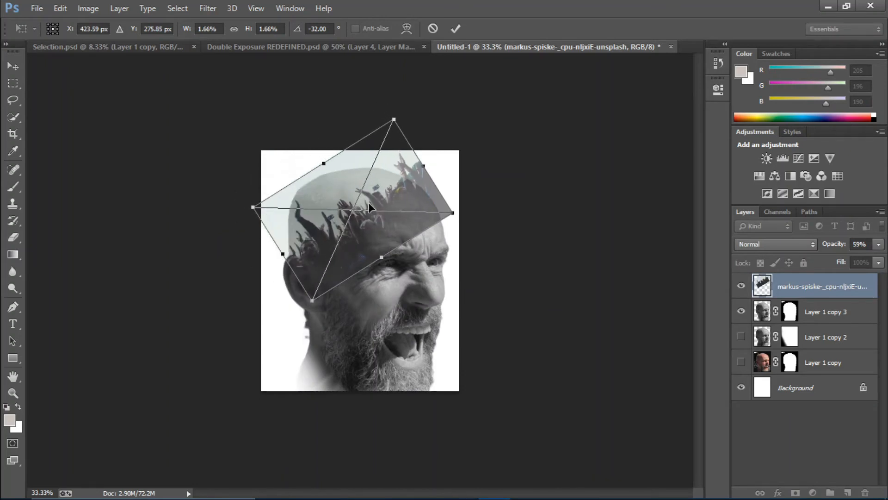
{"action": "mouse_move", "coordinate": [384, 194]}
{"action": "left_mouse_down"}
{"action": "mouse_move", "coordinate": [376, 194]}
{"action": "mouse_move", "coordinate": [382, 200]}
{"action": "left_mouse_up"}
{"action": "left_click_drag", "start_coordinate": [392, 123], "coordinate": [387, 129]}
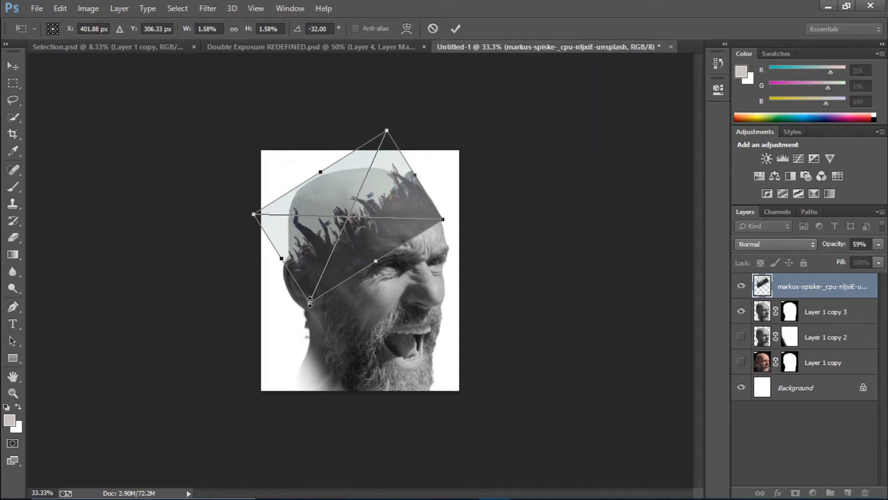
{"action": "left_click_drag", "start_coordinate": [310, 302], "coordinate": [307, 312]}
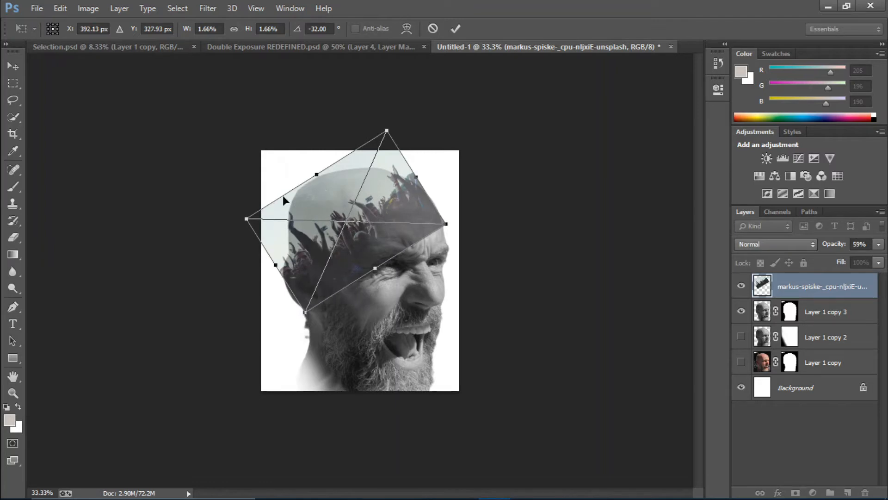
{"action": "left_click_drag", "start_coordinate": [246, 218], "coordinate": [249, 218]}
{"action": "key", "text": "b"}
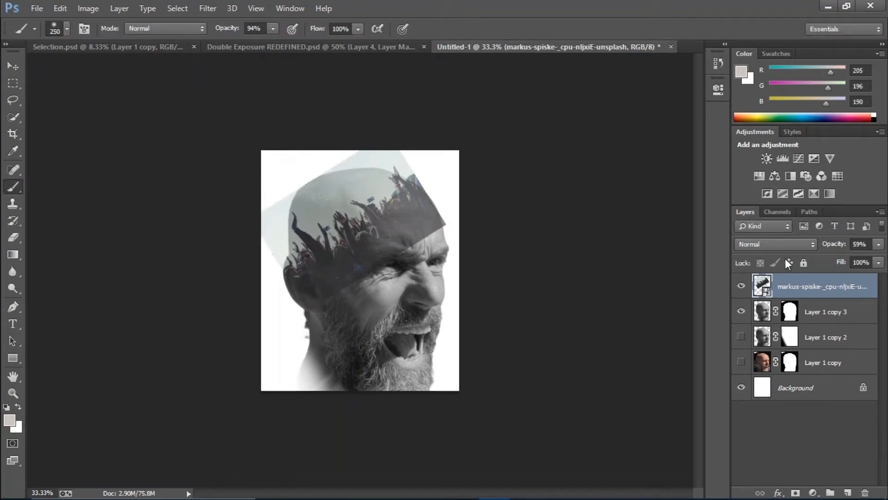
Restore the crowd layer's opacity to 100% and rasterize the layer
{"action": "left_click", "coordinate": [837, 248]}
{"action": "type", "text": "100"}
{"action": "key", "text": "Return"}
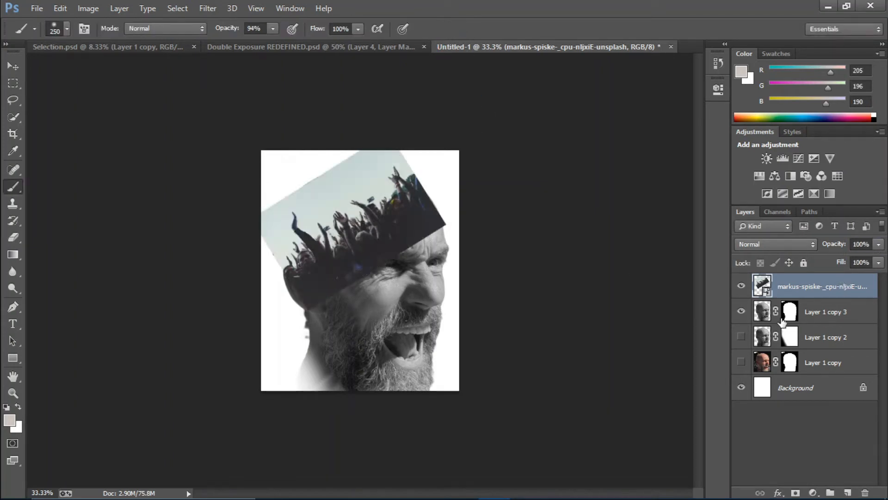
{"action": "right_click", "coordinate": [801, 290]}
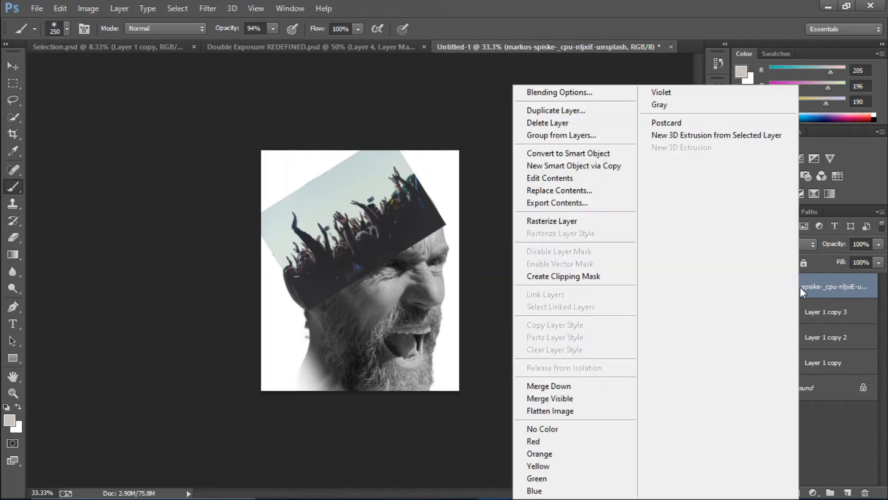
{"action": "left_click", "coordinate": [576, 221]}
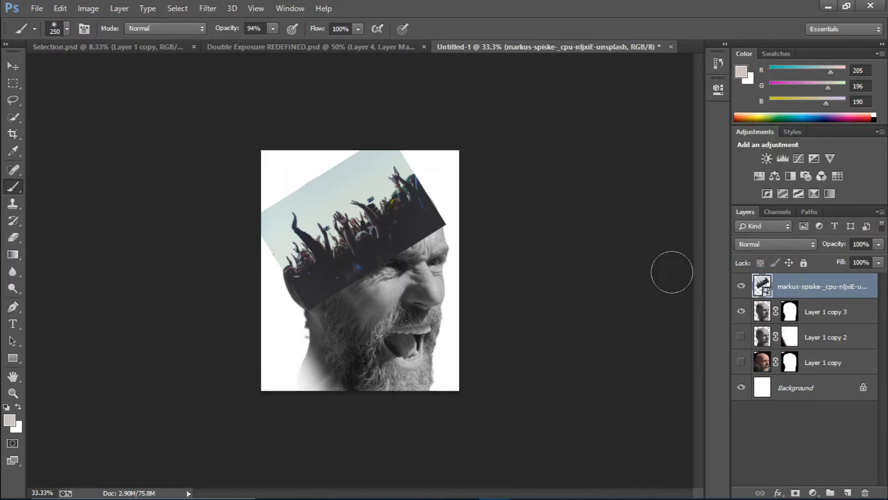
Copy the head mask from Layer 1 copy 3 to the crowd layer, and put a duplicate of Layer 1 copy 3 on top
{"action": "left_click", "coordinate": [791, 314]}
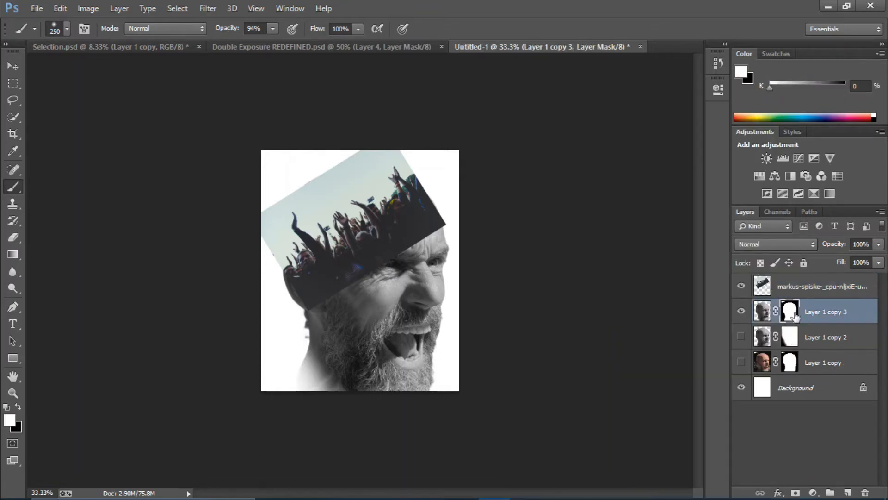
{"action": "left_click_drag", "start_coordinate": [792, 315], "coordinate": [792, 290]}
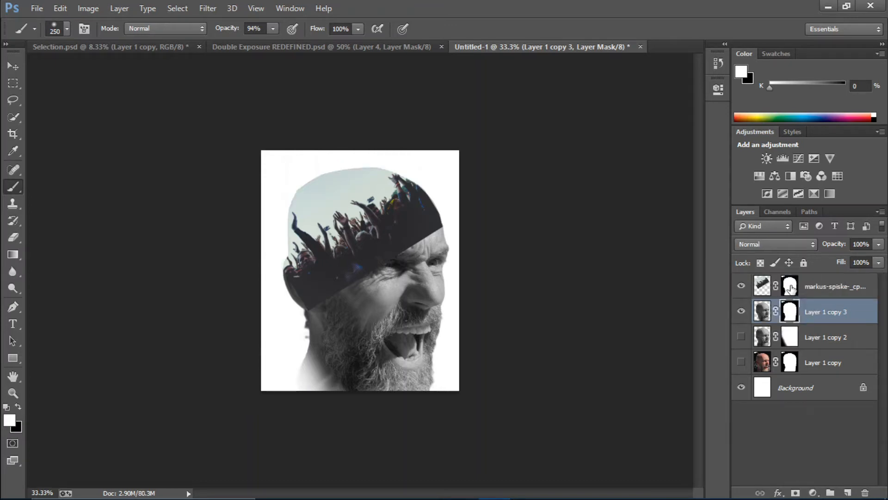
{"action": "left_click", "coordinate": [764, 312]}
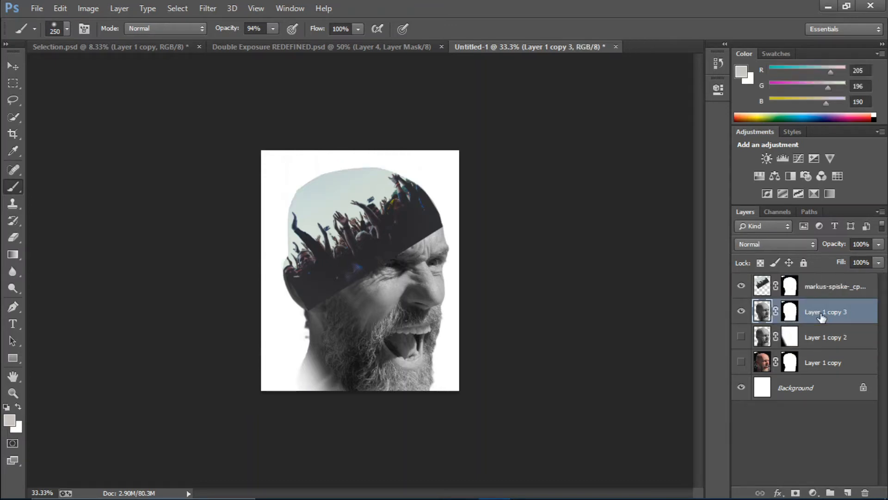
{"action": "key", "text": "ctrl+j"}
{"action": "left_click_drag", "start_coordinate": [821, 313], "coordinate": [832, 279]}
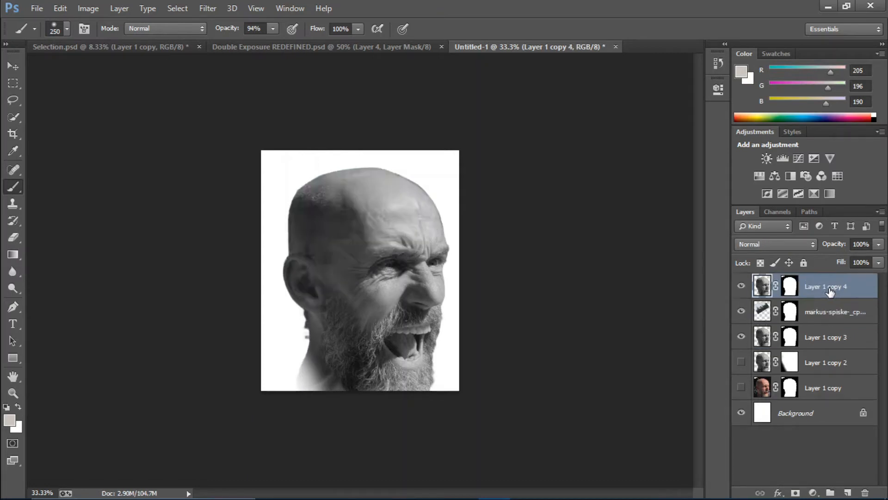
Paint Layer 1 copy 4's mask black over the scalp to reveal the crowd, and white to restore the face and forehead
{"action": "left_click", "coordinate": [790, 286]}
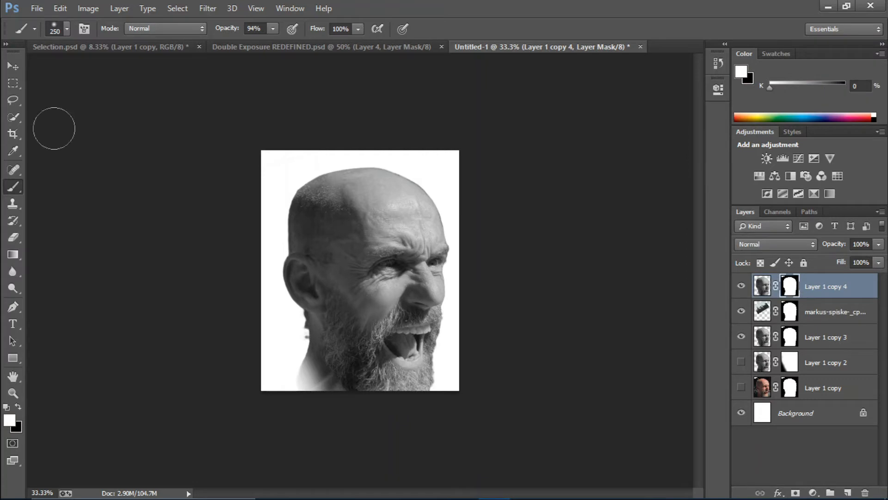
{"action": "left_click", "coordinate": [20, 405]}
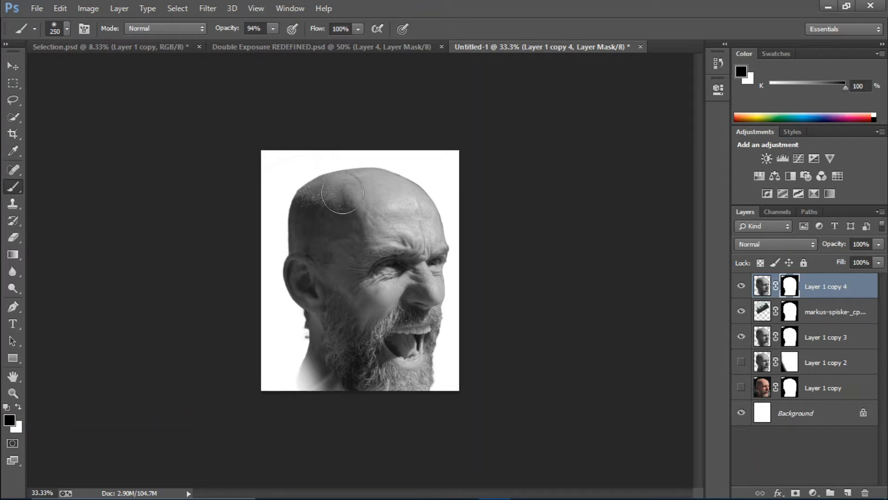
{"action": "mouse_move", "coordinate": [340, 199]}
{"action": "left_mouse_down"}
{"action": "mouse_move", "coordinate": [342, 277]}
{"action": "mouse_move", "coordinate": [327, 179]}
{"action": "mouse_move", "coordinate": [314, 209]}
{"action": "mouse_move", "coordinate": [313, 316]}
{"action": "left_mouse_up"}
{"action": "mouse_move", "coordinate": [301, 299]}
{"action": "left_mouse_down"}
{"action": "mouse_move", "coordinate": [356, 234]}
{"action": "mouse_move", "coordinate": [364, 181]}
{"action": "mouse_move", "coordinate": [427, 231]}
{"action": "left_mouse_up"}
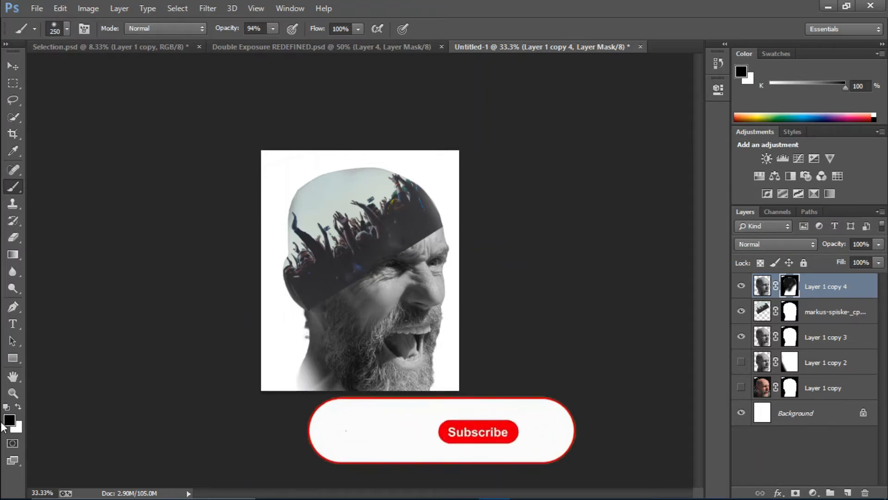
{"action": "key", "text": "x"}
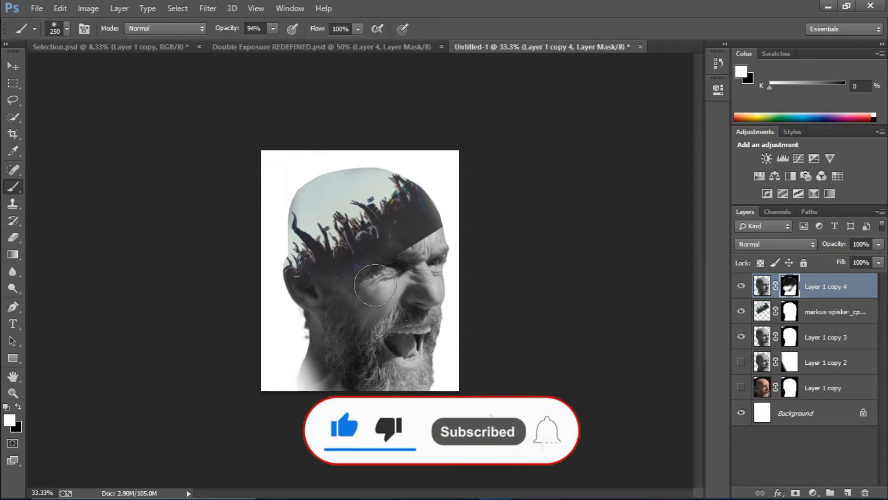
{"action": "mouse_move", "coordinate": [398, 262]}
{"action": "left_mouse_down"}
{"action": "mouse_move", "coordinate": [451, 218]}
{"action": "mouse_move", "coordinate": [447, 228]}
{"action": "left_mouse_up"}
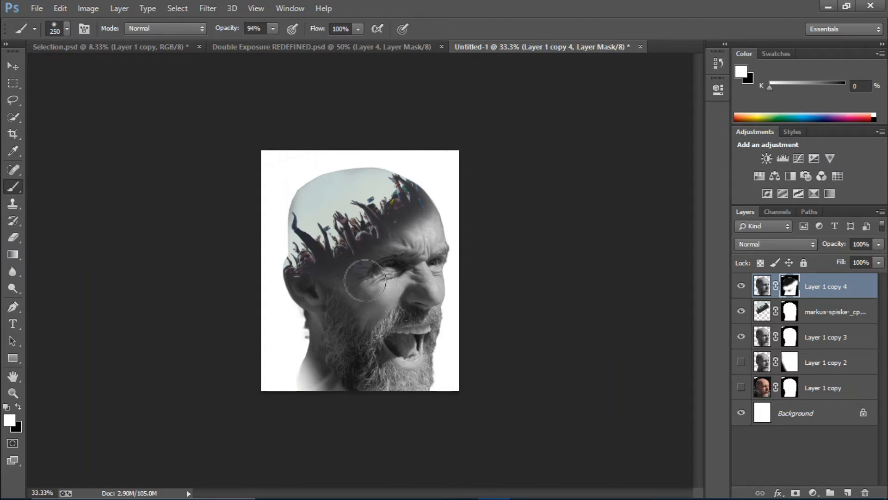
Desaturate the crowd layer and paint white around the brow on Layer 1 copy 4's mask with a 42% opacity brush
{"action": "left_click", "coordinate": [764, 313]}
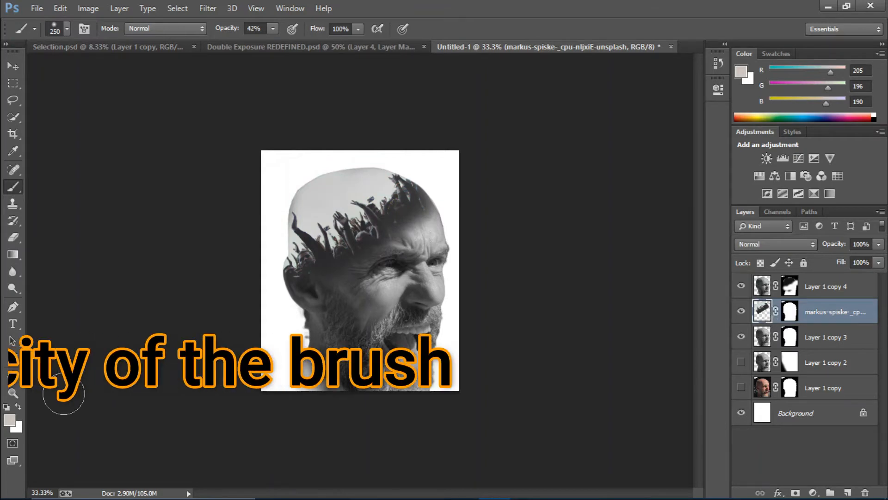
{"action": "left_click", "coordinate": [789, 289]}
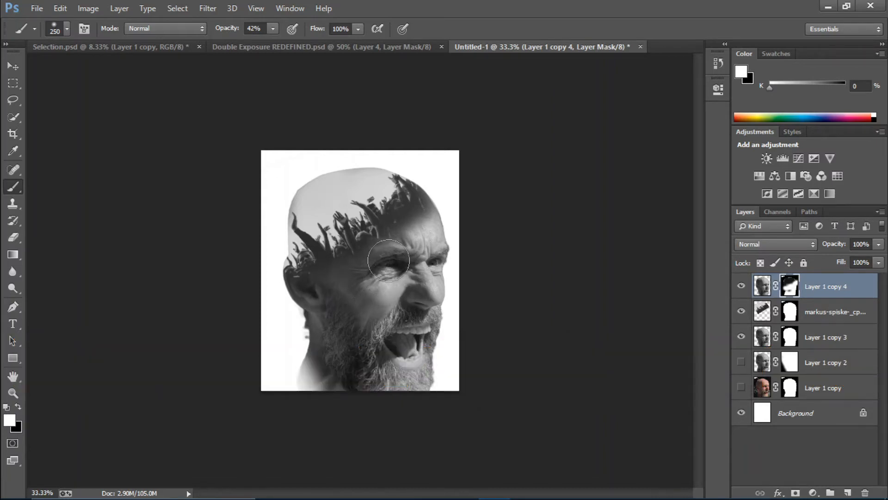
{"action": "mouse_move", "coordinate": [402, 248]}
{"action": "left_mouse_down"}
{"action": "mouse_move", "coordinate": [426, 229]}
{"action": "mouse_move", "coordinate": [433, 236]}
{"action": "mouse_move", "coordinate": [430, 217]}
{"action": "mouse_move", "coordinate": [444, 258]}
{"action": "left_mouse_up"}
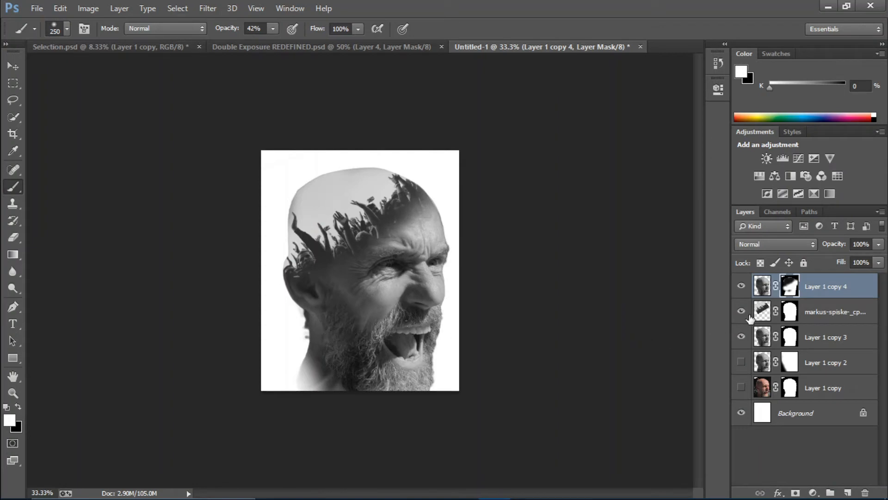
Paint black at 42% opacity on Layer 1 copy 4's mask along the crowd from ear to forehead to refine the blend
{"action": "left_click", "coordinate": [788, 319]}
{"action": "left_click", "coordinate": [790, 290]}
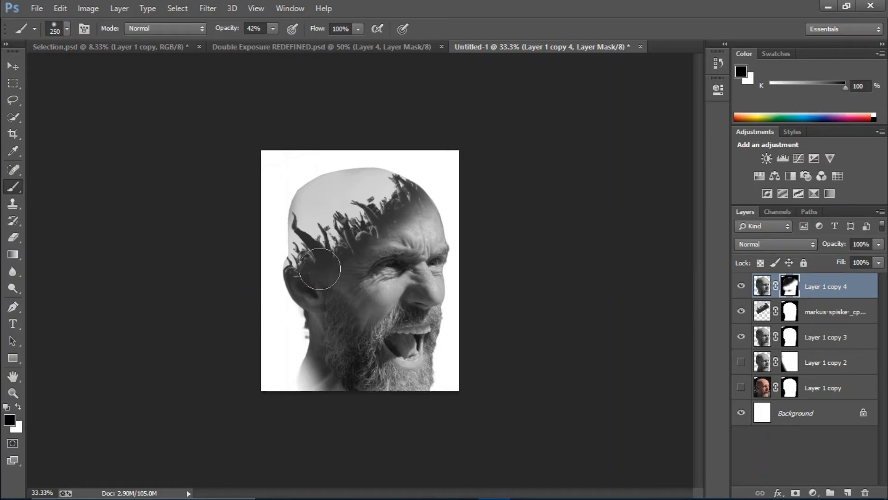
{"action": "mouse_move", "coordinate": [319, 268]}
{"action": "left_mouse_down"}
{"action": "mouse_move", "coordinate": [373, 236]}
{"action": "mouse_move", "coordinate": [384, 217]}
{"action": "mouse_move", "coordinate": [407, 218]}
{"action": "left_mouse_up"}
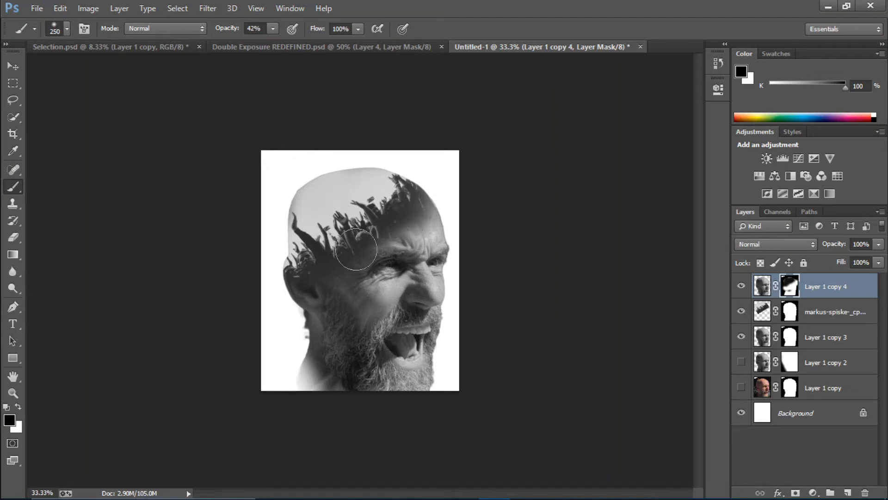
{"action": "key", "text": "x"}
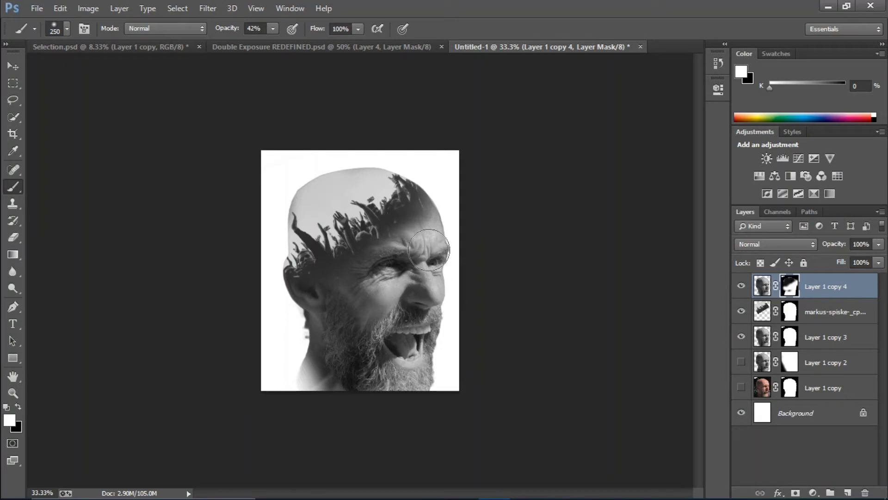
Add a new layer directly above the Background and fill it with light gray, RGB 203, 203, 203
{"action": "left_click", "coordinate": [793, 413]}
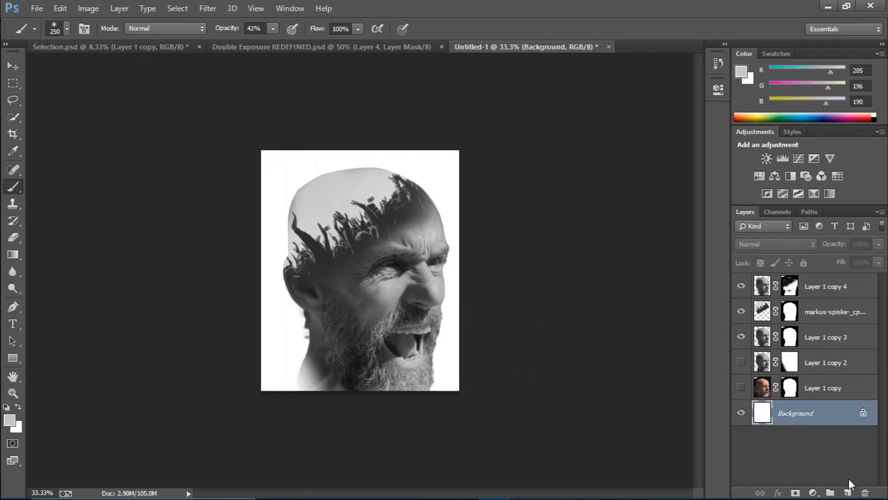
{"action": "left_click", "coordinate": [848, 491]}
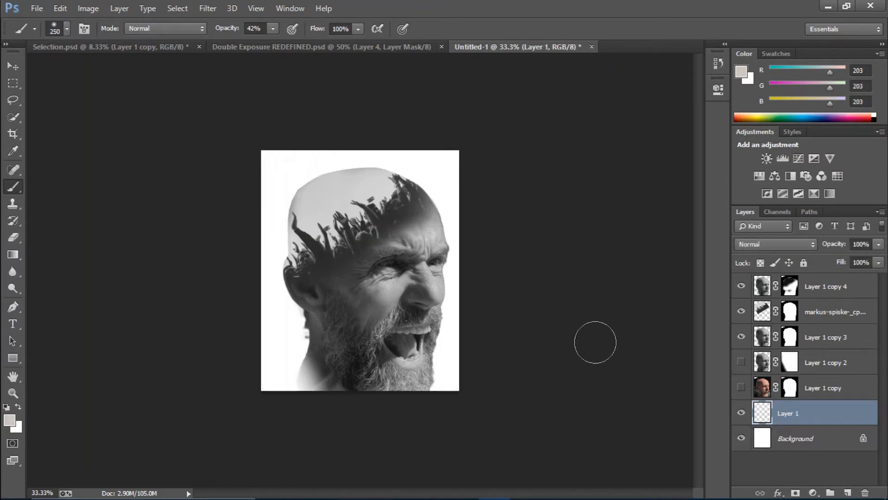
{"action": "key", "text": "alt+BackSpace"}
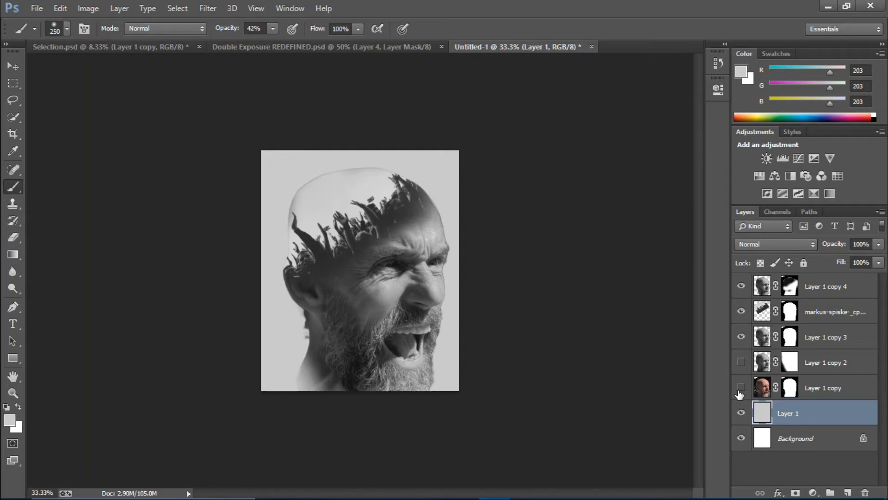
Add a new layer on top, sample the light gray from the image, and brush it over the scalp's upper edge
{"action": "left_click", "coordinate": [837, 283]}
{"action": "left_click", "coordinate": [848, 492]}
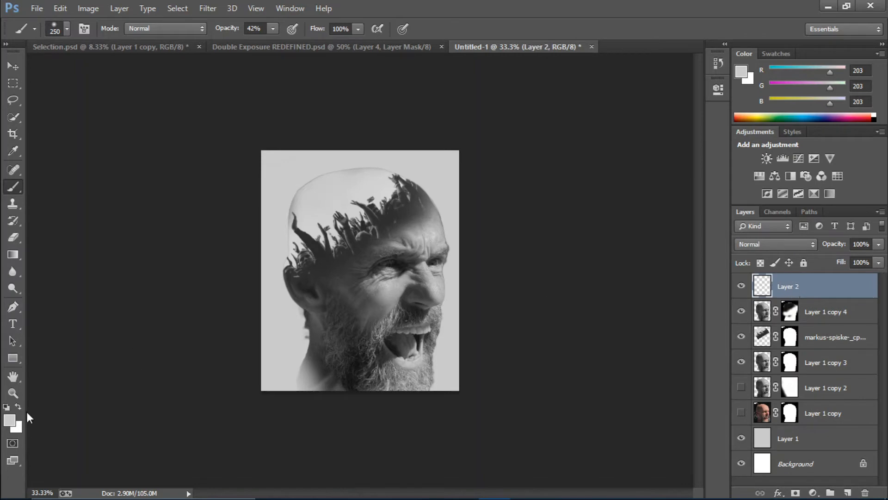
{"action": "left_click", "coordinate": [329, 193], "text": "alt"}
{"action": "left_click", "coordinate": [330, 193], "text": "alt"}
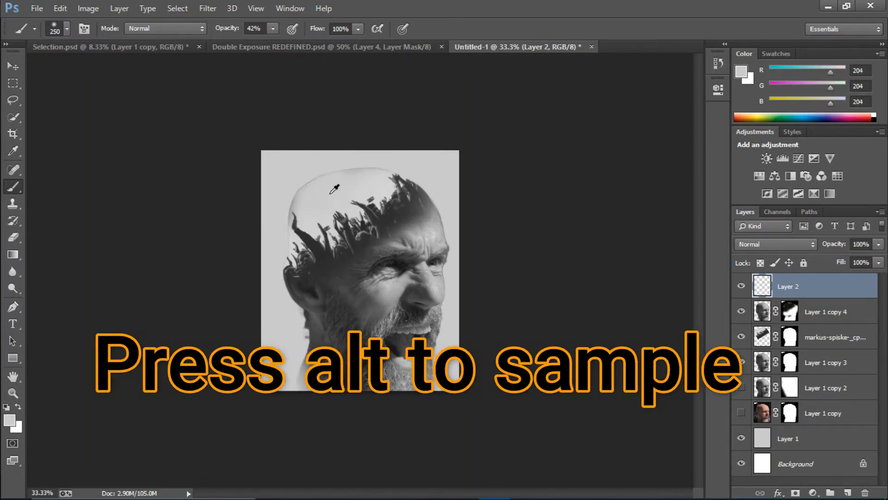
{"action": "mouse_move", "coordinate": [289, 171]}
{"action": "left_mouse_down"}
{"action": "mouse_move", "coordinate": [327, 180]}
{"action": "mouse_move", "coordinate": [318, 167]}
{"action": "mouse_move", "coordinate": [351, 173]}
{"action": "left_mouse_up"}
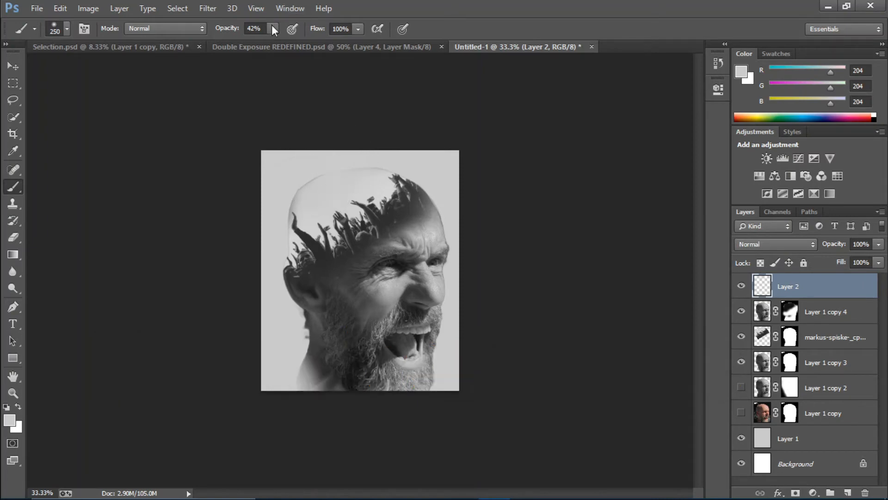
Brush light gray on Layer 2 at 72% opacity, reducing the brush size to 80, to hide the scalp outline around the crowd
{"action": "left_click", "coordinate": [525, 132]}
{"action": "mouse_move", "coordinate": [345, 167]}
{"action": "left_mouse_down"}
{"action": "mouse_move", "coordinate": [312, 165]}
{"action": "mouse_move", "coordinate": [324, 187]}
{"action": "mouse_move", "coordinate": [297, 168]}
{"action": "mouse_move", "coordinate": [310, 175]}
{"action": "mouse_move", "coordinate": [305, 163]}
{"action": "mouse_move", "coordinate": [350, 168]}
{"action": "left_mouse_up"}
{"action": "key", "text": "bracketright"}
{"action": "key", "text": "bracketleft"}
{"action": "key", "text": "bracketleft"}
{"action": "key", "text": "bracketleft"}
{"action": "key", "text": "bracketleft"}
{"action": "key", "text": "bracketleft"}
{"action": "key", "text": "ctrl+plus"}
{"action": "key", "text": "ctrl+plus"}
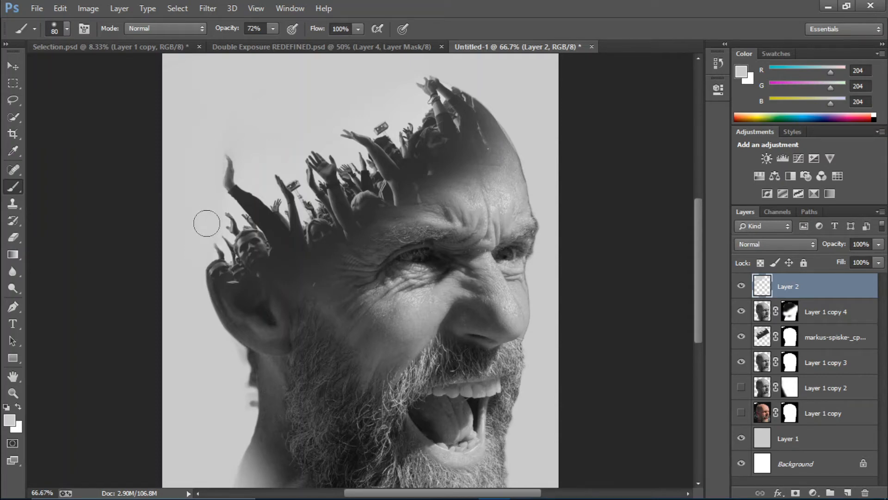
{"action": "key", "text": "ctrl+minus"}
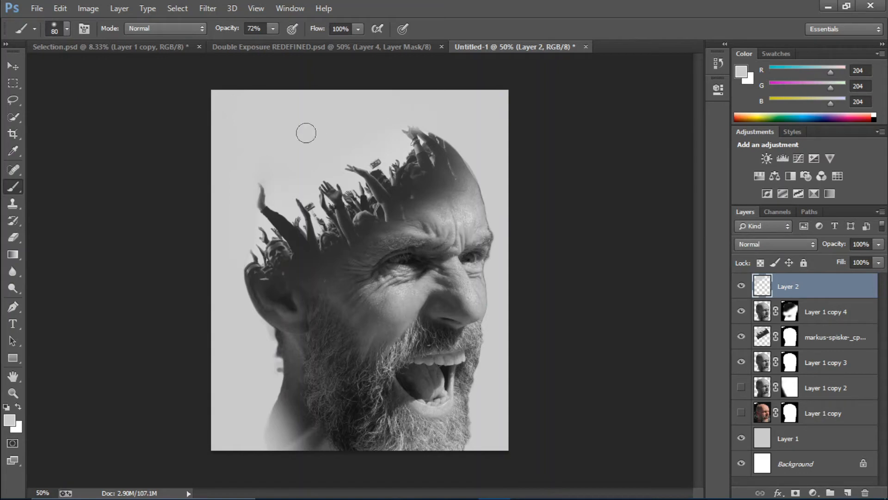
Add a new layer directly above Layer 1 copy 4, set the brush opacity to 44%, and sample the light gray beside the neck
{"action": "key", "text": "ctrl+minus"}
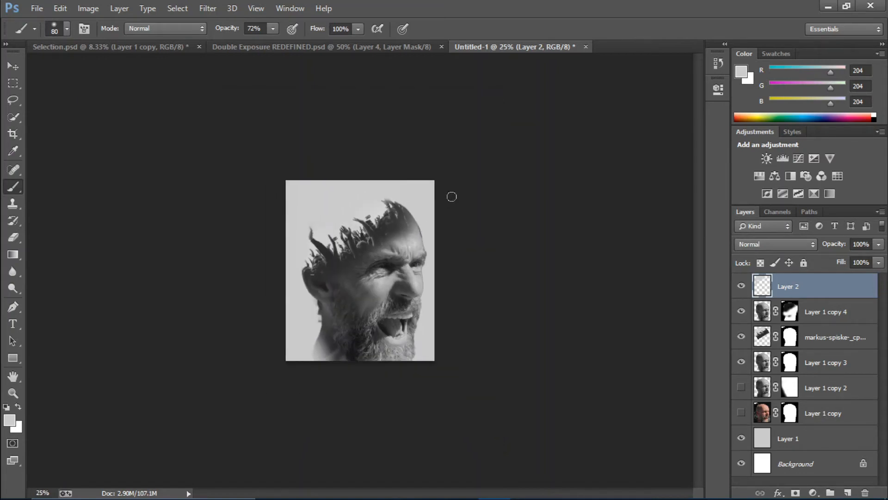
{"action": "left_click", "coordinate": [810, 314]}
{"action": "left_click", "coordinate": [848, 493]}
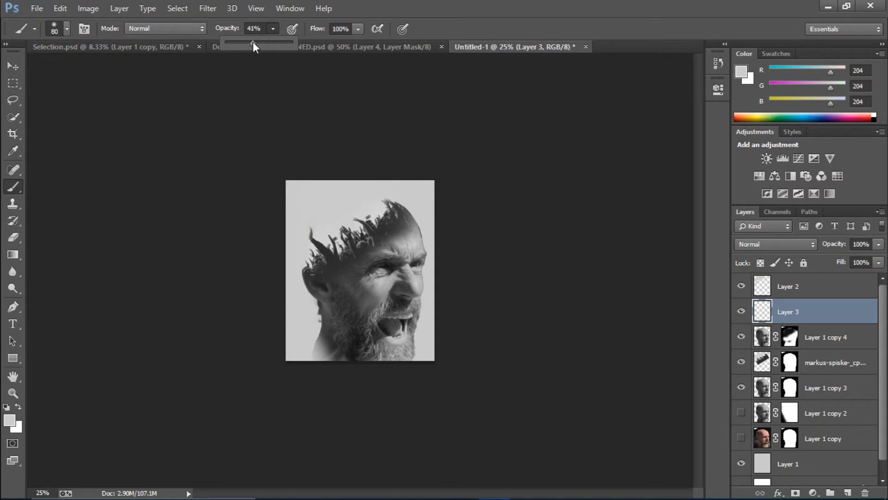
{"action": "left_click", "coordinate": [306, 336], "text": "alt"}
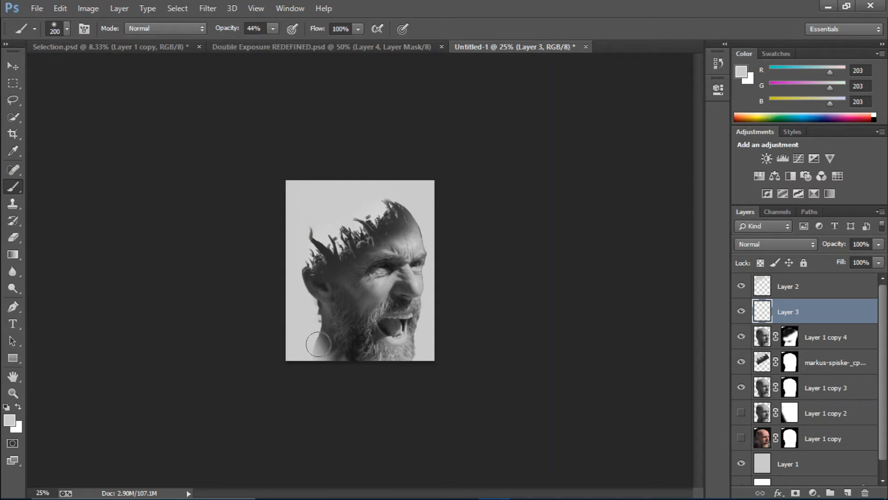
Enlarge the brush to 600 and paint light gray on Layer 3 over the neck and lower beard to fade them out
{"action": "key", "text": "bracketright"}
{"action": "key", "text": "bracketright"}
{"action": "key", "text": "bracketright"}
{"action": "key", "text": "bracketright"}
{"action": "key", "text": "bracketright"}
{"action": "mouse_move", "coordinate": [318, 344]}
{"action": "left_mouse_down"}
{"action": "mouse_move", "coordinate": [363, 371]}
{"action": "mouse_move", "coordinate": [407, 370]}
{"action": "mouse_move", "coordinate": [429, 357]}
{"action": "mouse_move", "coordinate": [317, 356]}
{"action": "mouse_move", "coordinate": [267, 367]}
{"action": "mouse_move", "coordinate": [287, 357]}
{"action": "mouse_move", "coordinate": [423, 397]}
{"action": "mouse_move", "coordinate": [420, 382]}
{"action": "left_mouse_up"}
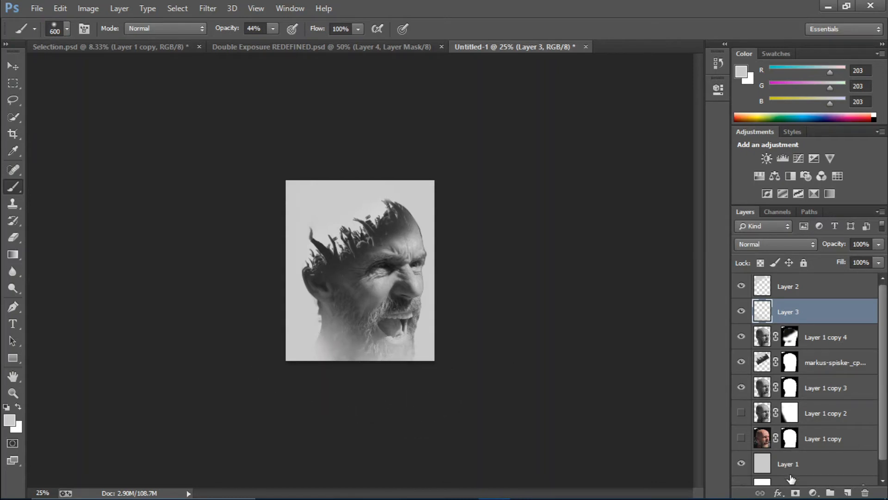
Add a layer mask to Layer 3 and paint black on it over the cheek and beard to restore their detail
{"action": "left_click", "coordinate": [795, 492]}
{"action": "key", "text": "d"}
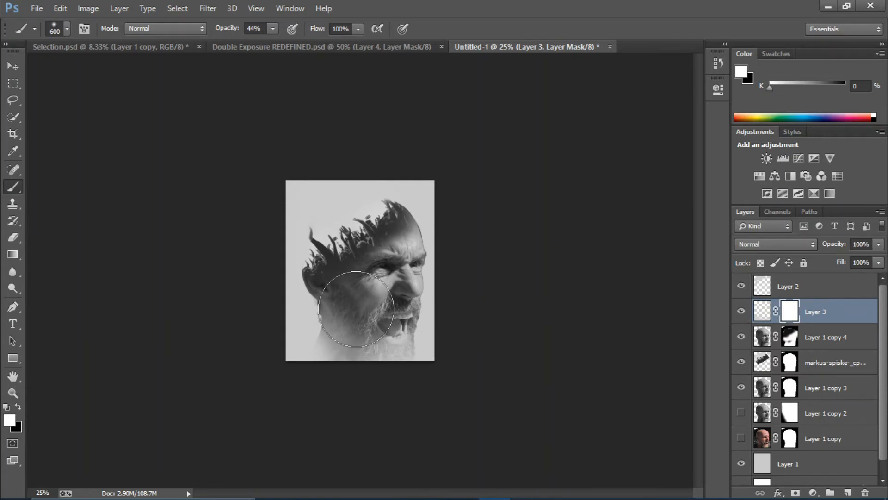
{"action": "key", "text": "x"}
{"action": "mouse_move", "coordinate": [356, 309]}
{"action": "left_mouse_down"}
{"action": "mouse_move", "coordinate": [356, 296]}
{"action": "mouse_move", "coordinate": [347, 319]}
{"action": "mouse_move", "coordinate": [401, 310]}
{"action": "mouse_move", "coordinate": [375, 335]}
{"action": "mouse_move", "coordinate": [356, 298]}
{"action": "mouse_move", "coordinate": [364, 307]}
{"action": "mouse_move", "coordinate": [349, 323]}
{"action": "mouse_move", "coordinate": [422, 337]}
{"action": "mouse_move", "coordinate": [363, 376]}
{"action": "mouse_move", "coordinate": [351, 321]}
{"action": "left_mouse_up"}
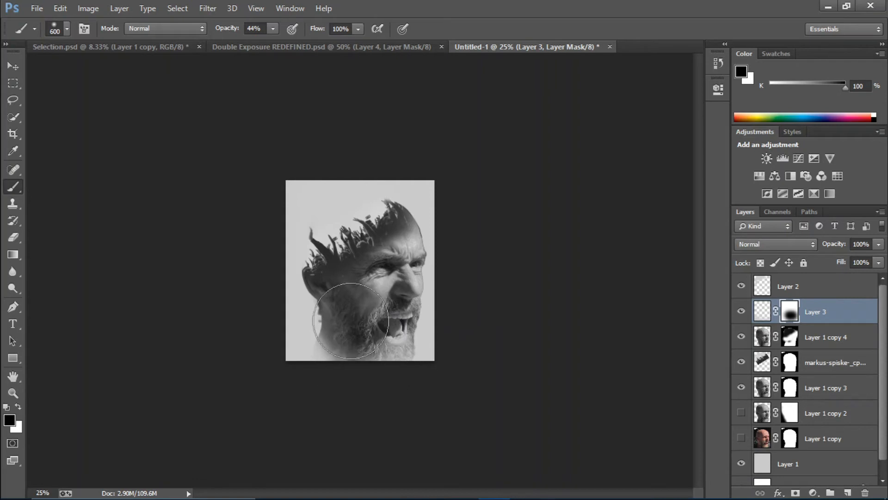
Check the Double Exposure REDEFINED.psd reference, and add a Photo Filter above Layer 2 using Warming Filter (85) at 21% density
{"action": "left_click", "coordinate": [308, 47]}
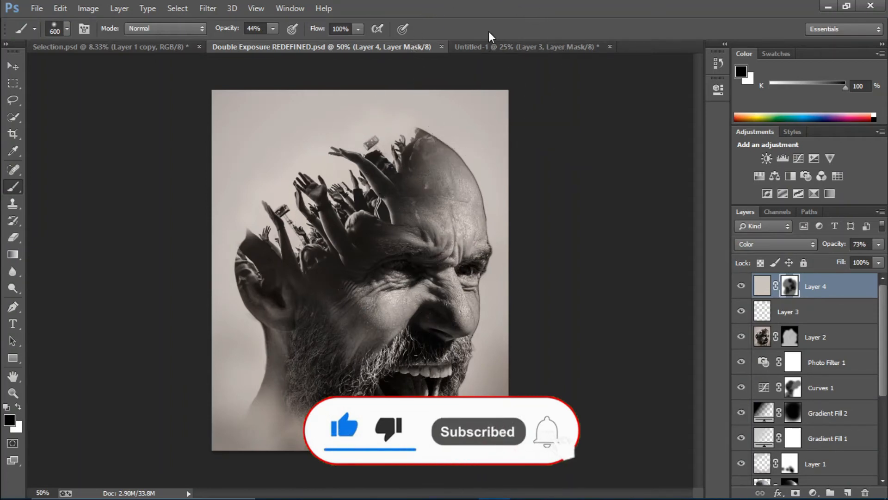
{"action": "left_click", "coordinate": [492, 48]}
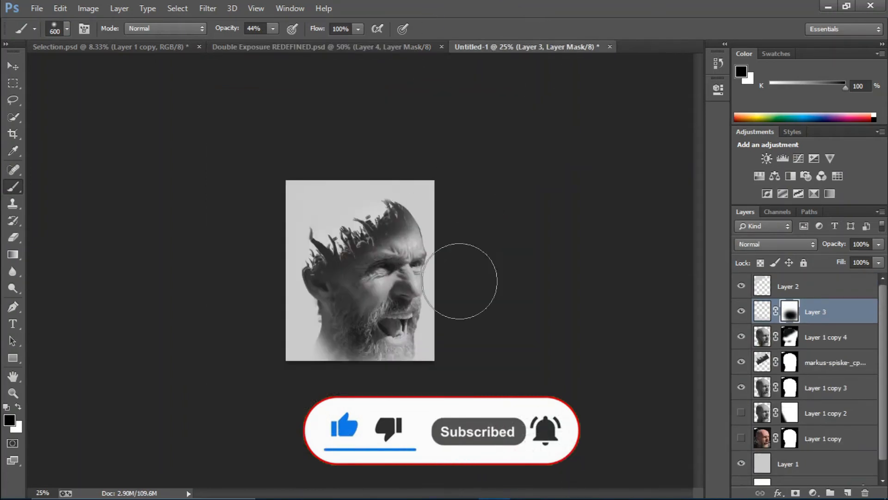
{"action": "key", "text": "ctrl+plus"}
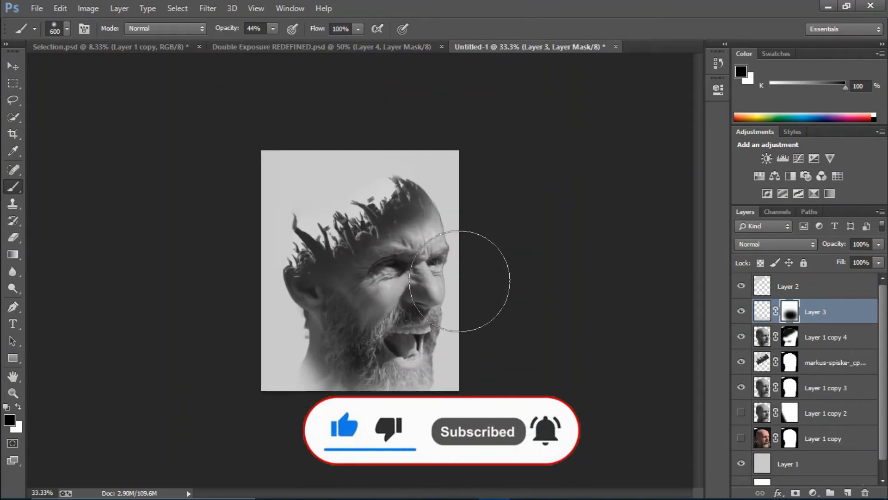
{"action": "left_click", "coordinate": [828, 295]}
{"action": "left_click", "coordinate": [812, 492]}
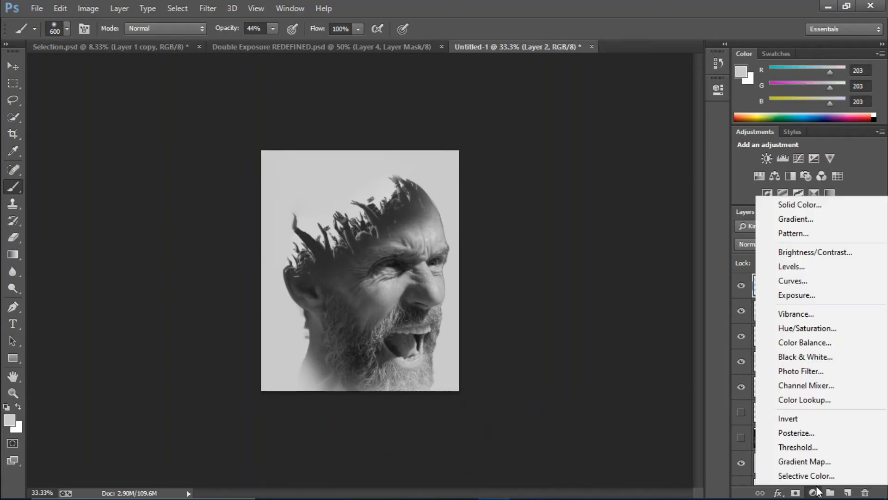
{"action": "left_click", "coordinate": [809, 368]}
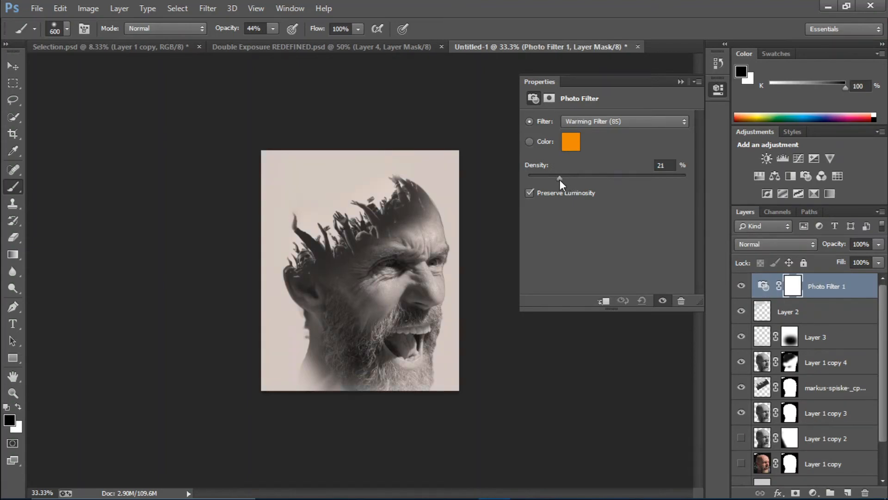
{"action": "left_click", "coordinate": [681, 81]}
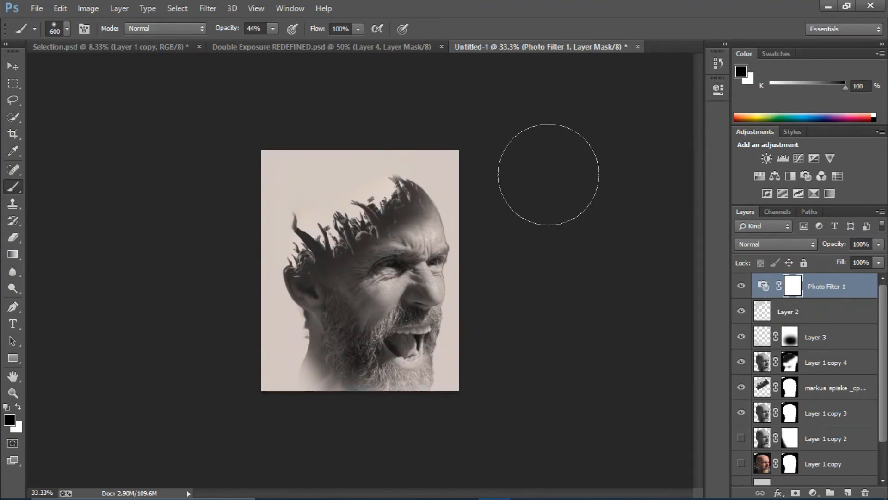
Add a Curves adjustment directly above Layer 2 and pull the shadow and upper midtone points down to darken the image
{"action": "key", "text": "ctrl+minus"}
{"action": "key", "text": "ctrl+plus"}
{"action": "key", "text": "ctrl+plus"}
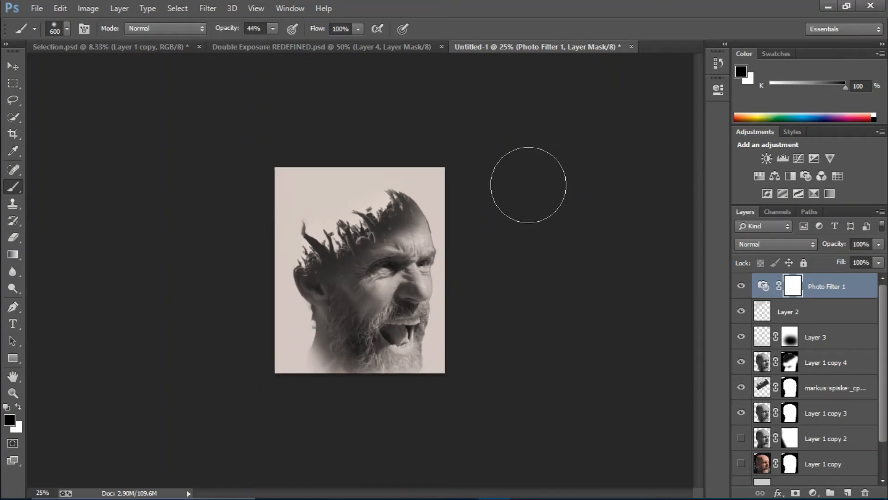
{"action": "left_click", "coordinate": [802, 312]}
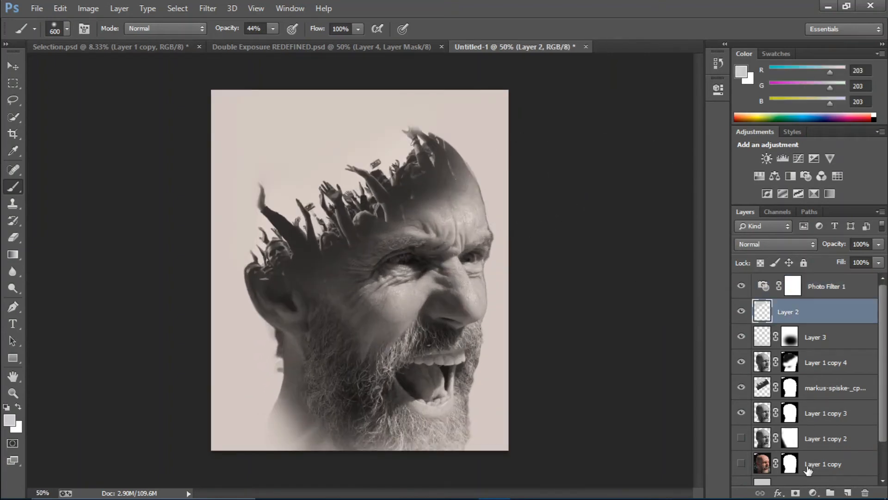
{"action": "left_click", "coordinate": [813, 492]}
{"action": "left_click", "coordinate": [830, 297]}
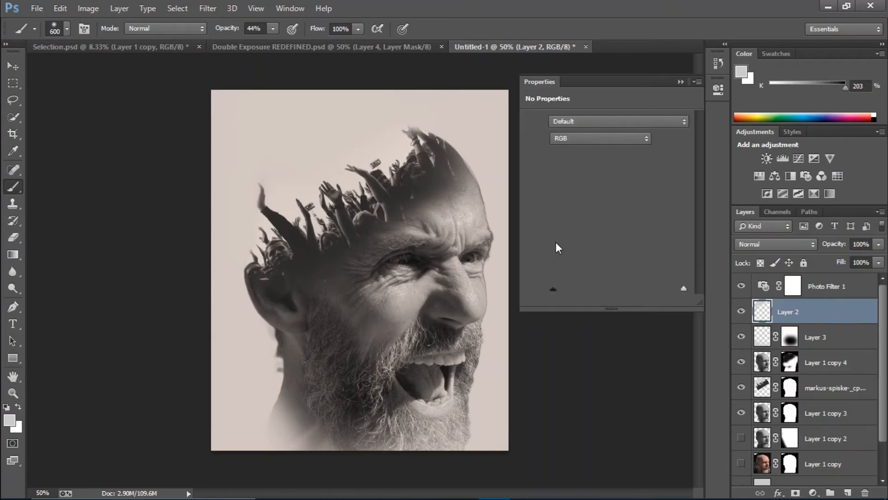
{"action": "left_click_drag", "start_coordinate": [586, 251], "coordinate": [598, 258]}
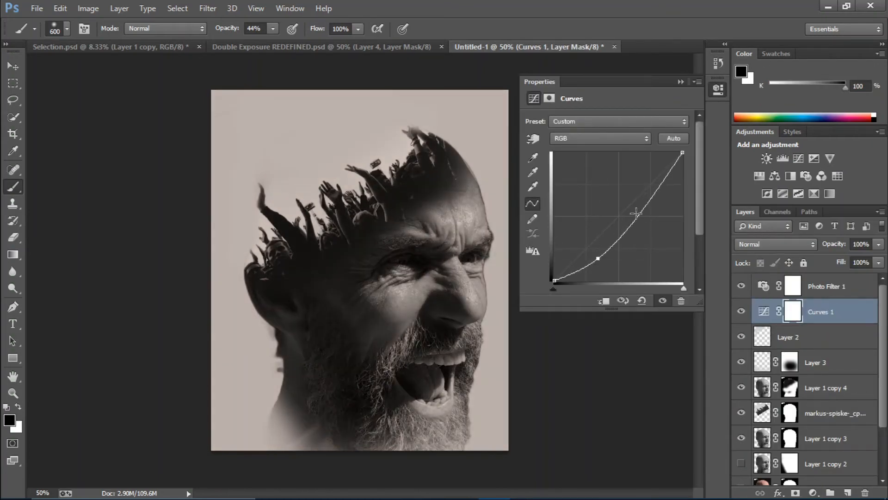
{"action": "left_click", "coordinate": [630, 203]}
{"action": "left_click_drag", "start_coordinate": [630, 203], "coordinate": [635, 212]}
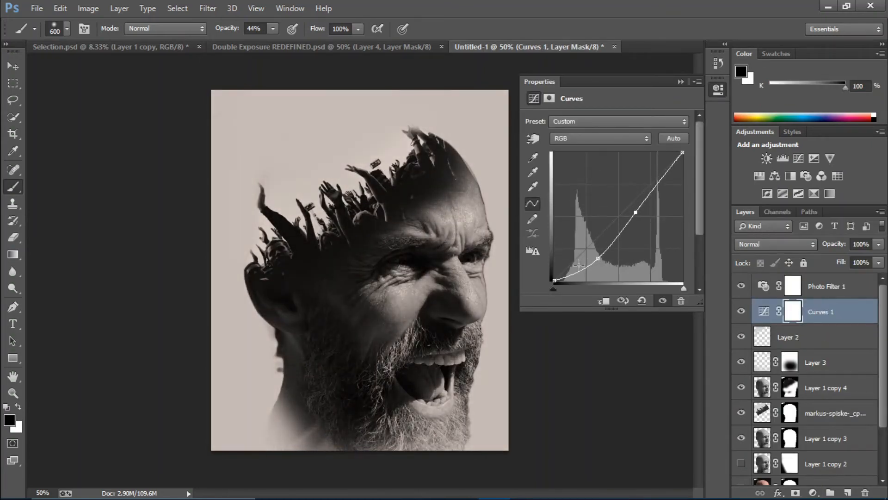
{"action": "left_click", "coordinate": [598, 259]}
{"action": "left_click_drag", "start_coordinate": [597, 262], "coordinate": [595, 259]}
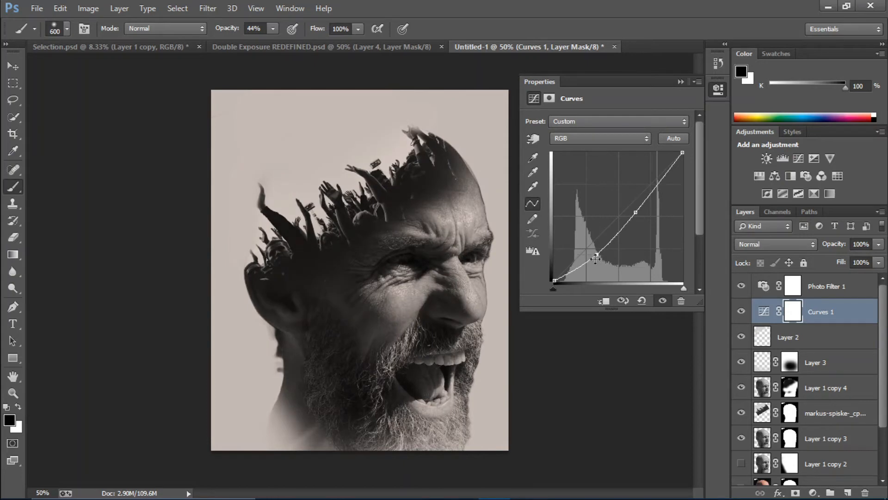
{"action": "left_click", "coordinate": [678, 81]}
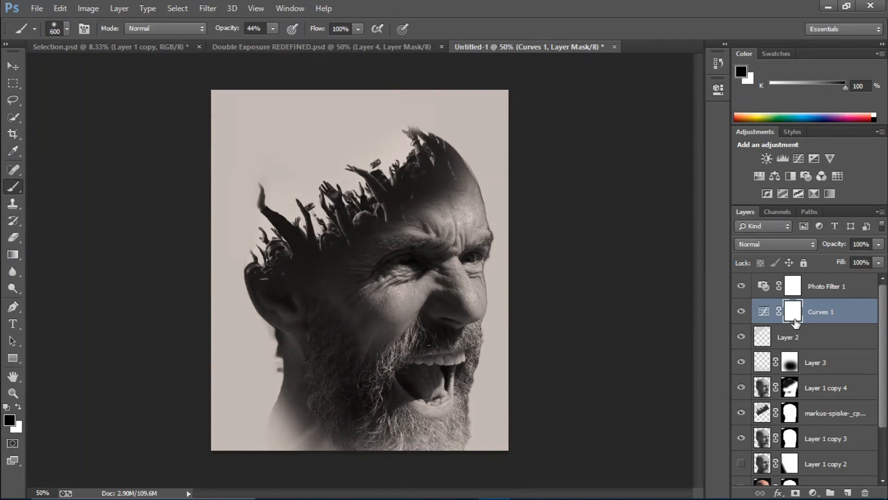
Invert the Curves 1 mask, paint white over the face, beard and neck to darken only them, and toggle the layer to compare
{"action": "key", "text": "ctrl+i"}
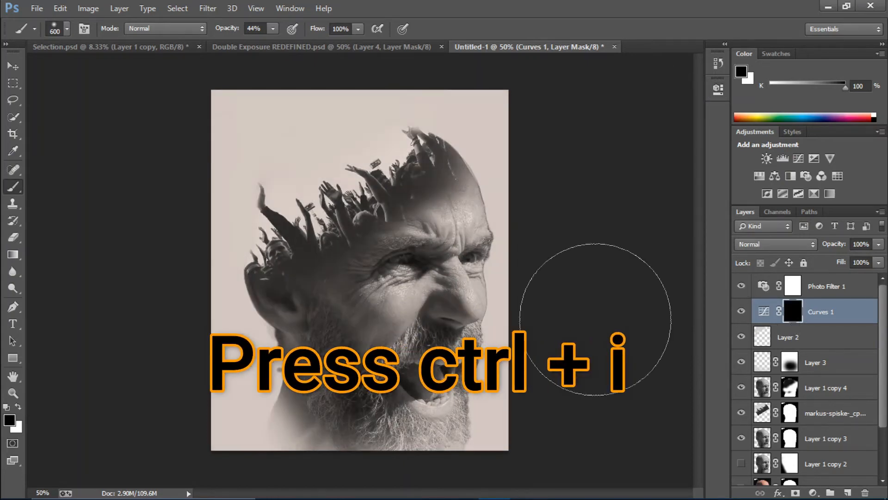
{"action": "key", "text": "x"}
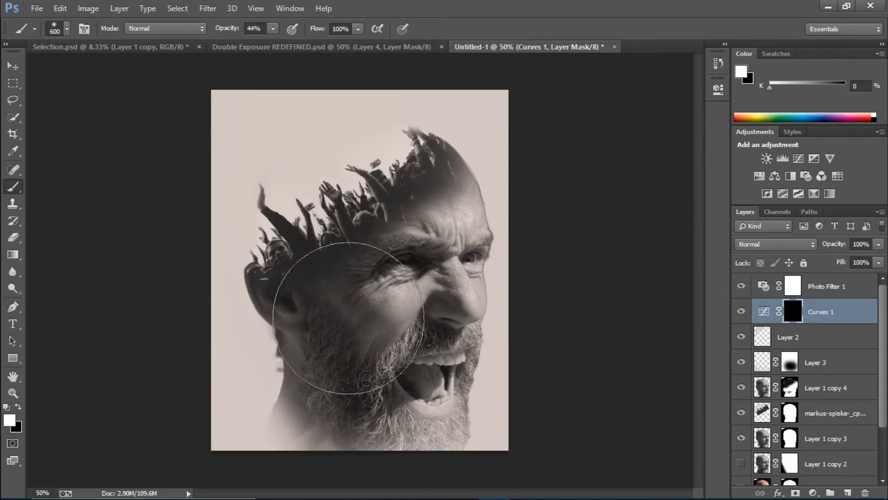
{"action": "mouse_move", "coordinate": [348, 318]}
{"action": "left_mouse_down"}
{"action": "mouse_move", "coordinate": [301, 286]}
{"action": "mouse_move", "coordinate": [417, 178]}
{"action": "mouse_move", "coordinate": [390, 354]}
{"action": "left_mouse_up"}
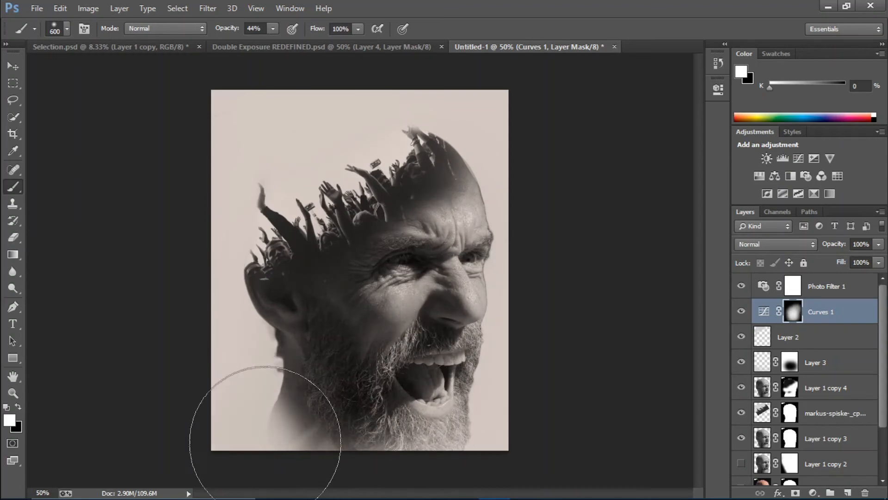
{"action": "mouse_move", "coordinate": [265, 442]}
{"action": "left_mouse_down"}
{"action": "mouse_move", "coordinate": [301, 432]}
{"action": "mouse_move", "coordinate": [340, 390]}
{"action": "mouse_move", "coordinate": [342, 295]}
{"action": "mouse_move", "coordinate": [357, 290]}
{"action": "left_mouse_up"}
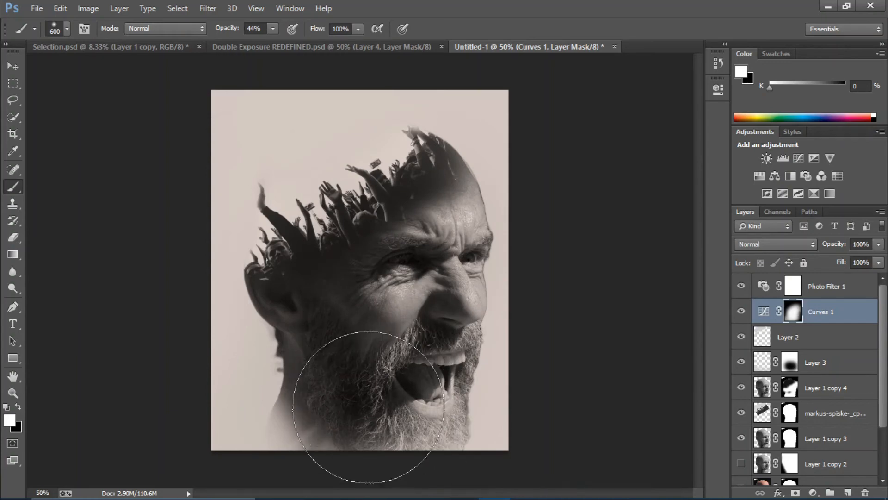
{"action": "key", "text": "ctrl+minus"}
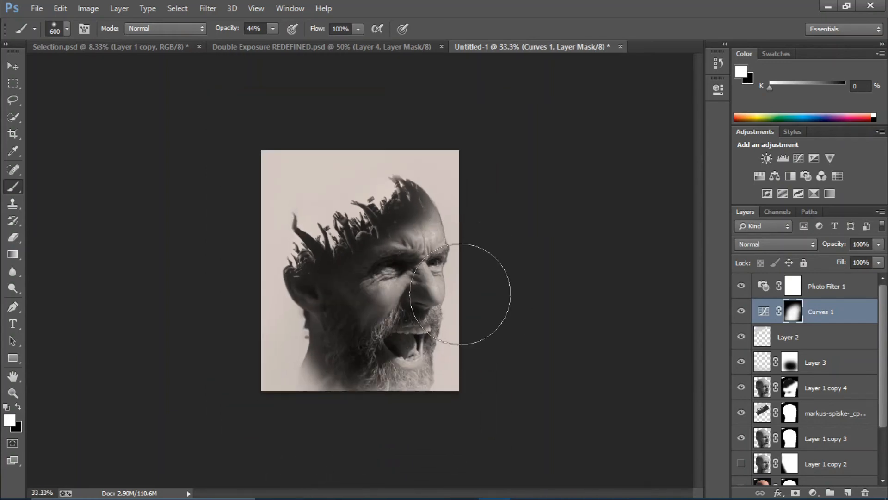
{"action": "left_click", "coordinate": [740, 311]}
{"action": "left_click", "coordinate": [741, 312]}
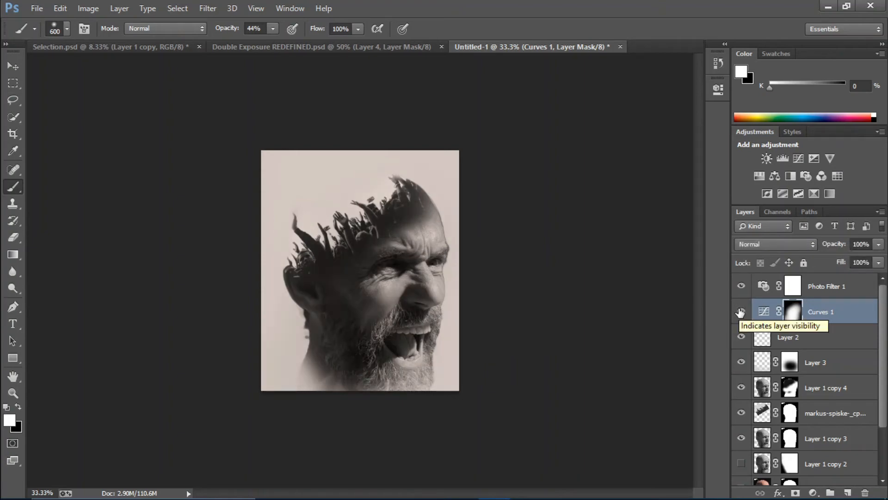
Paint white on Layer 1 copy 4's mask over the forehead to bring the skin back over the crowd
{"action": "left_click", "coordinate": [344, 50]}
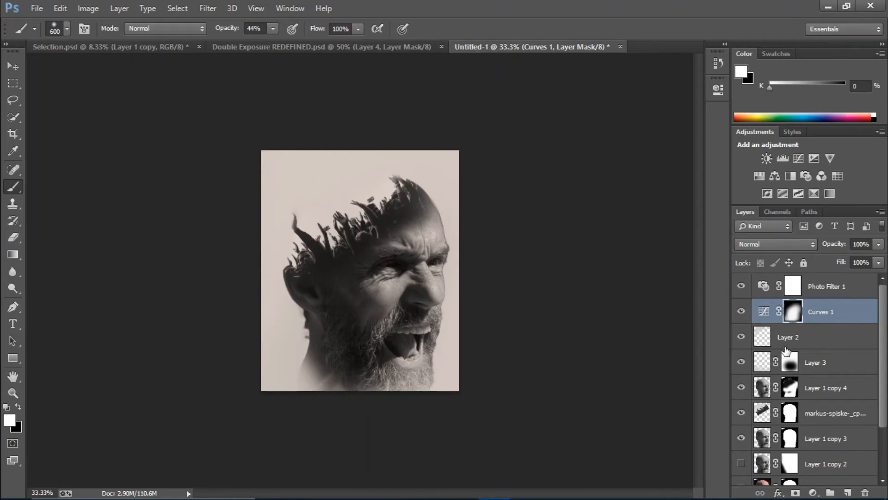
{"action": "left_click", "coordinate": [790, 387]}
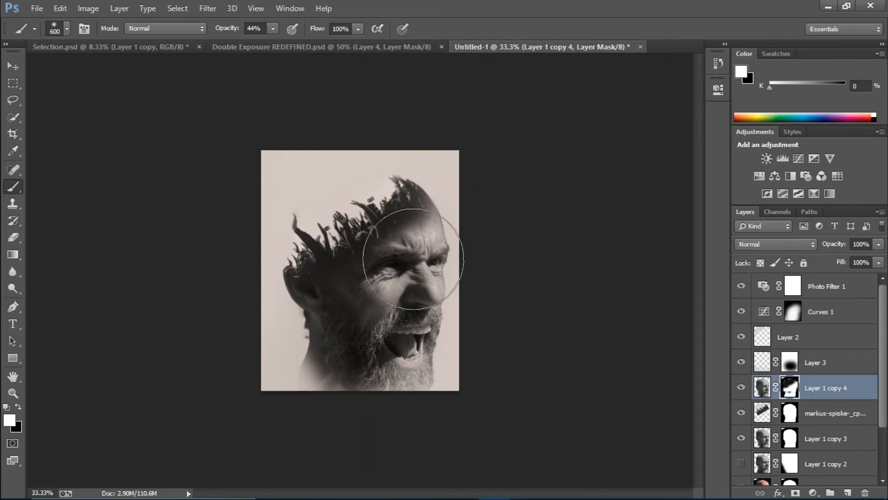
{"action": "mouse_move", "coordinate": [423, 249]}
{"action": "left_mouse_down"}
{"action": "mouse_move", "coordinate": [438, 241]}
{"action": "mouse_move", "coordinate": [423, 272]}
{"action": "mouse_move", "coordinate": [367, 307]}
{"action": "mouse_move", "coordinate": [361, 268]}
{"action": "mouse_move", "coordinate": [458, 350]}
{"action": "left_mouse_up"}
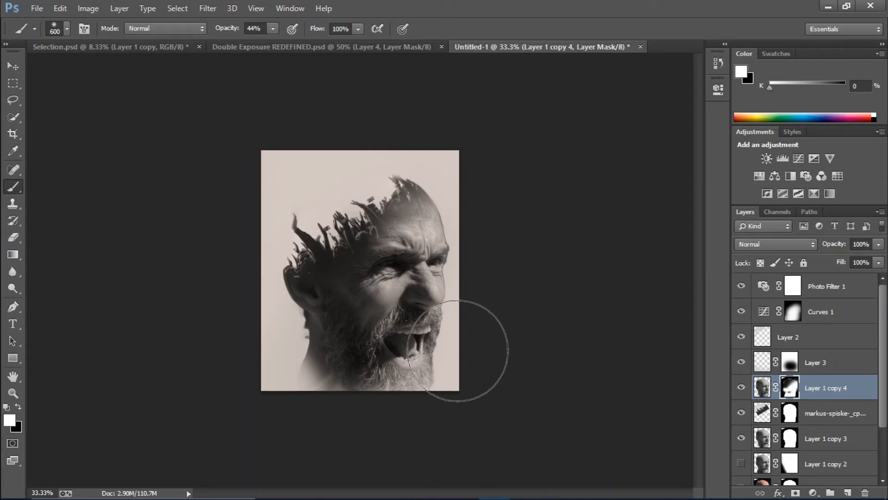
Brush light gray on Layer 2 along the base of the neck, and sample the dark tone RGB 60, 56, 54 from the face
{"action": "left_click", "coordinate": [807, 346]}
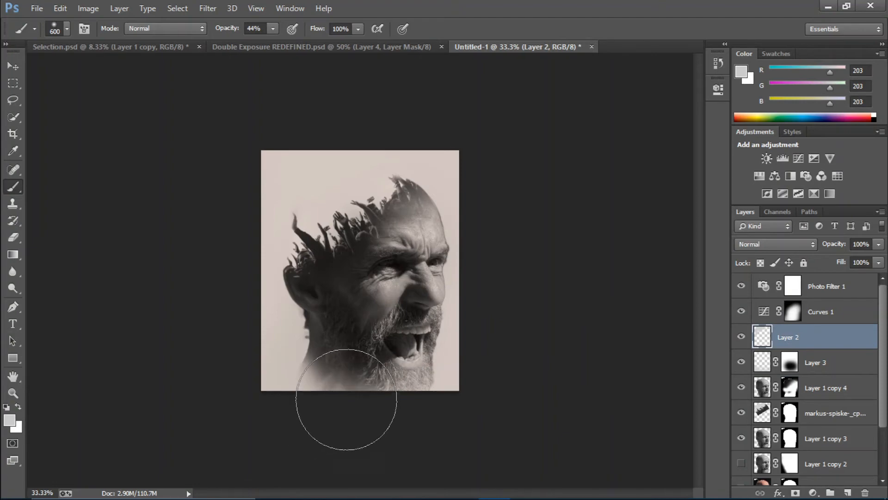
{"action": "mouse_move", "coordinate": [346, 434]}
{"action": "left_mouse_down"}
{"action": "mouse_move", "coordinate": [310, 423]}
{"action": "mouse_move", "coordinate": [429, 455]}
{"action": "mouse_move", "coordinate": [305, 436]}
{"action": "mouse_move", "coordinate": [289, 413]}
{"action": "left_mouse_up"}
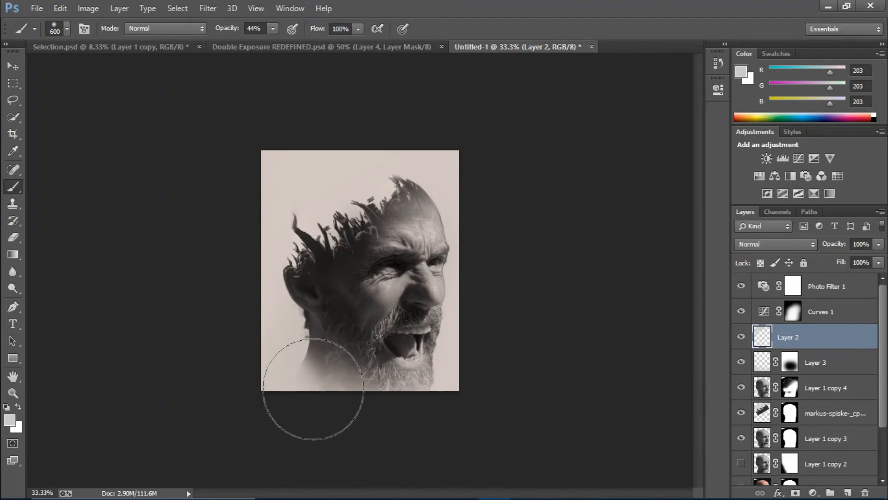
{"action": "left_click", "coordinate": [372, 315], "text": "alt"}
{"action": "mouse_move", "coordinate": [337, 317]}
{"action": "left_mouse_down"}
{"action": "mouse_move", "coordinate": [313, 389]}
{"action": "mouse_move", "coordinate": [294, 400]}
{"action": "mouse_move", "coordinate": [402, 421]}
{"action": "mouse_move", "coordinate": [453, 418]}
{"action": "left_mouse_up"}
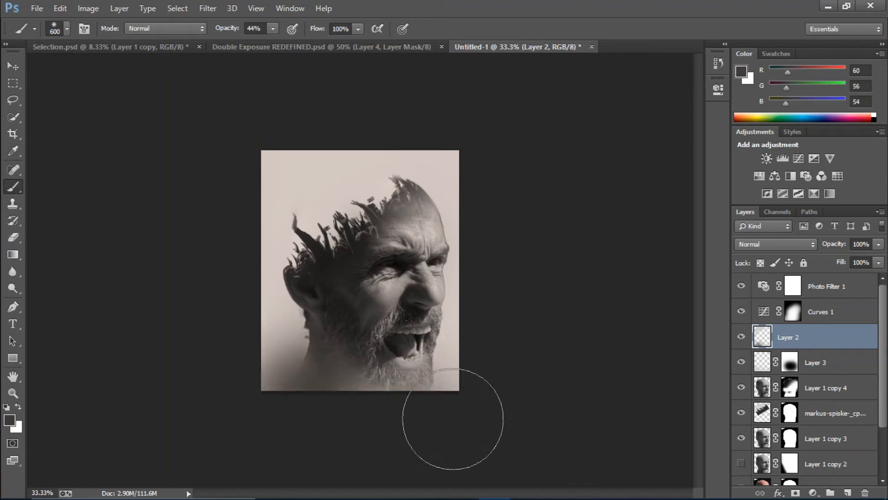
{"action": "key", "text": "ctrl+alt+z"}
{"action": "key", "text": "ctrl+alt+z"}
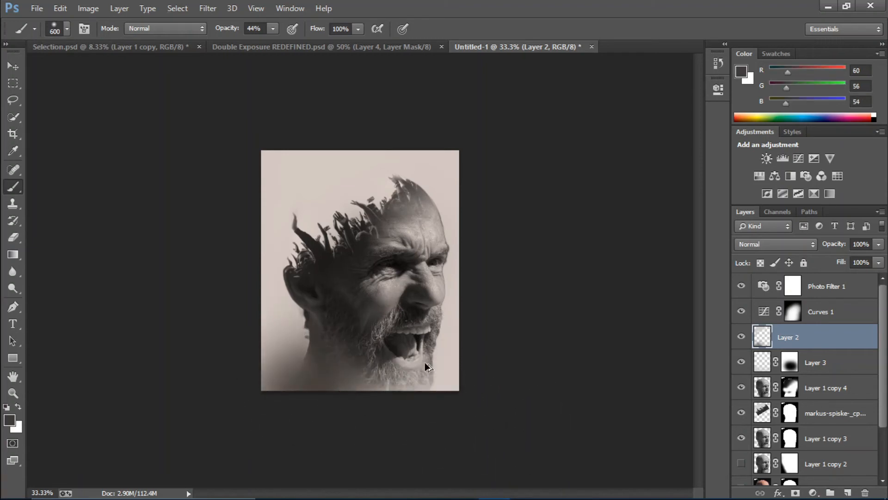
{"action": "key", "text": "ctrl+alt+z"}
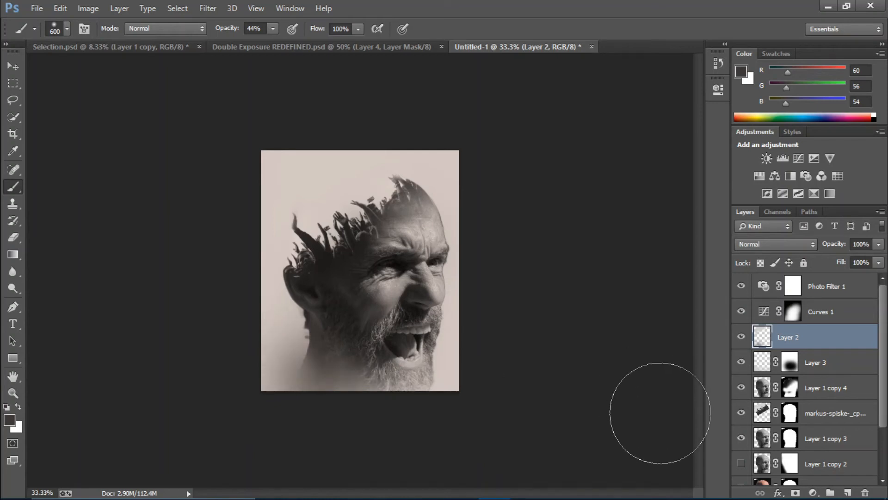
{"action": "key", "text": "ctrl+alt+z"}
Add a new layer above Layer 2 and brush the sampled dark tone at 44% opacity along the portrait's lower edge
{"action": "left_click", "coordinate": [847, 492]}
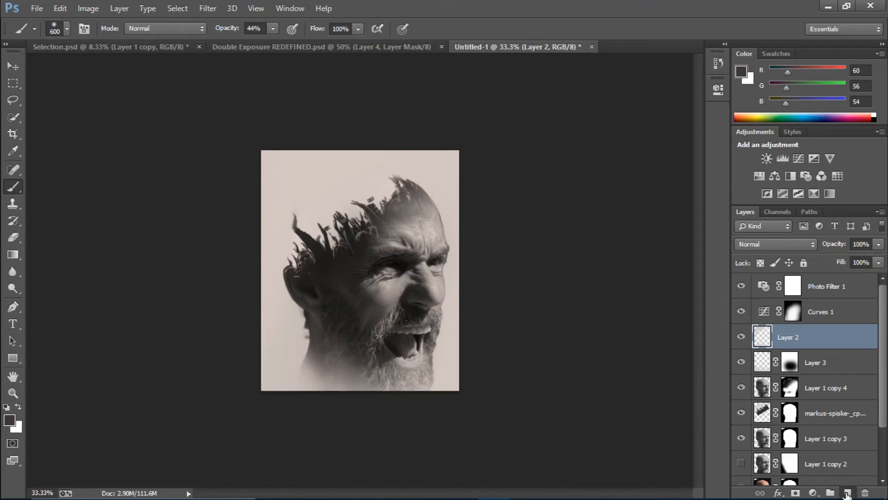
{"action": "mouse_move", "coordinate": [280, 397]}
{"action": "left_mouse_down"}
{"action": "mouse_move", "coordinate": [332, 388]}
{"action": "mouse_move", "coordinate": [420, 427]}
{"action": "mouse_move", "coordinate": [439, 423]}
{"action": "mouse_move", "coordinate": [449, 392]}
{"action": "mouse_move", "coordinate": [328, 388]}
{"action": "mouse_move", "coordinate": [289, 345]}
{"action": "mouse_move", "coordinate": [355, 411]}
{"action": "left_mouse_up"}
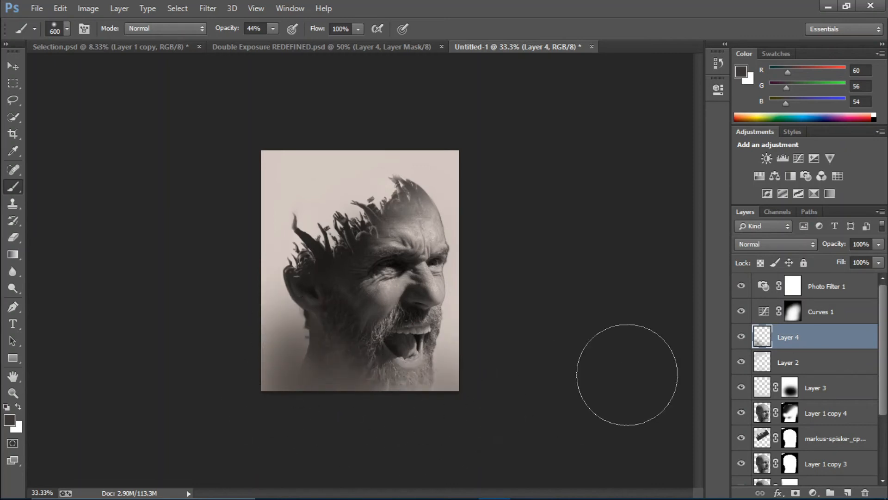
Lower Layer 4's fill to 45% and toggle its visibility to compare the effect
{"action": "left_click_drag", "start_coordinate": [835, 266], "coordinate": [801, 268]}
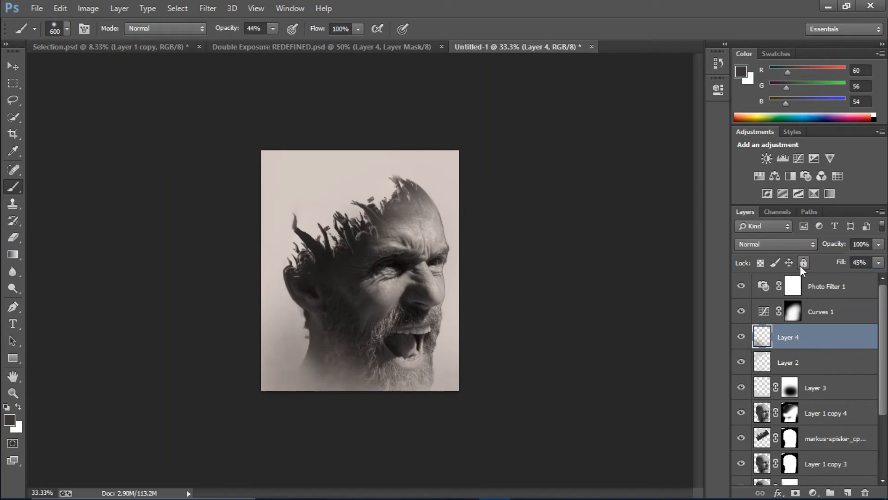
{"action": "left_click", "coordinate": [741, 337]}
{"action": "left_click", "coordinate": [741, 338]}
{"action": "left_click", "coordinate": [842, 313]}
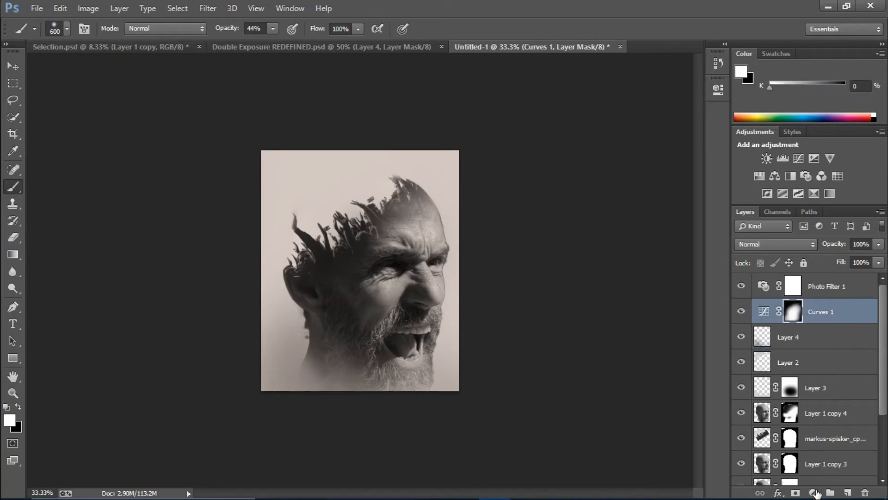
{"action": "left_click", "coordinate": [813, 492]}
{"action": "left_click", "coordinate": [765, 182]}
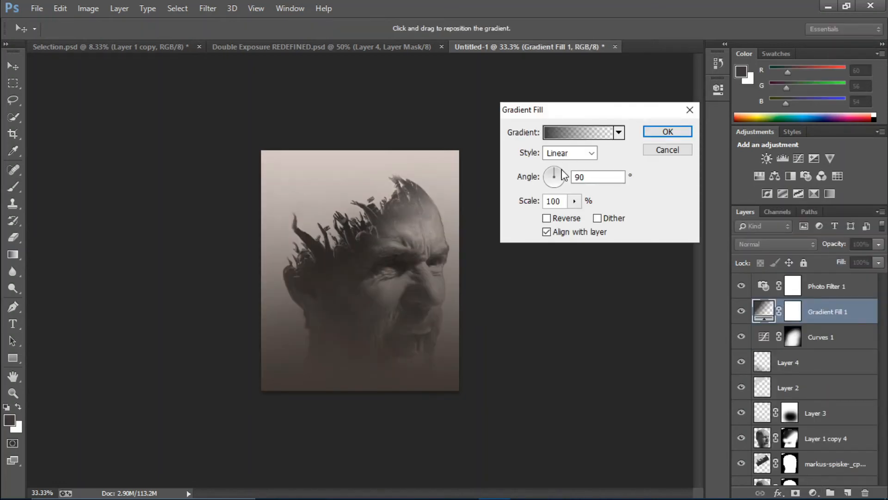
{"action": "left_click", "coordinate": [674, 152]}
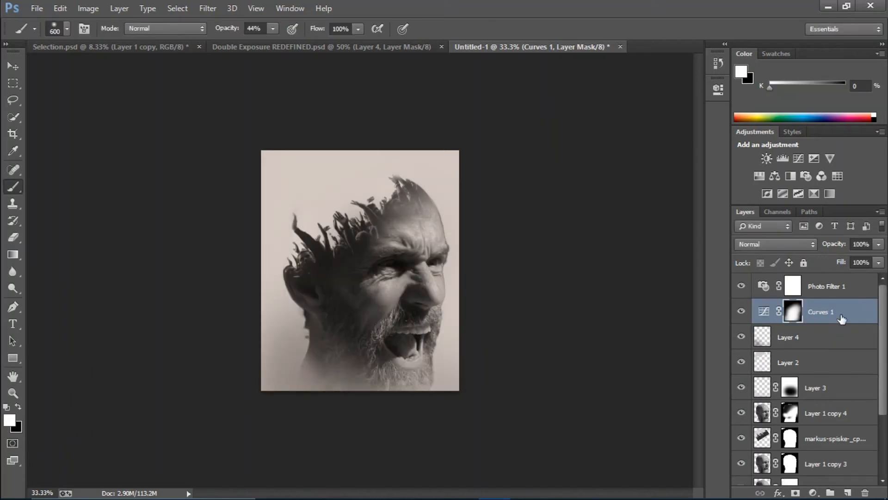
Set the foreground color to black, 000000
{"action": "left_click", "coordinate": [762, 411]}
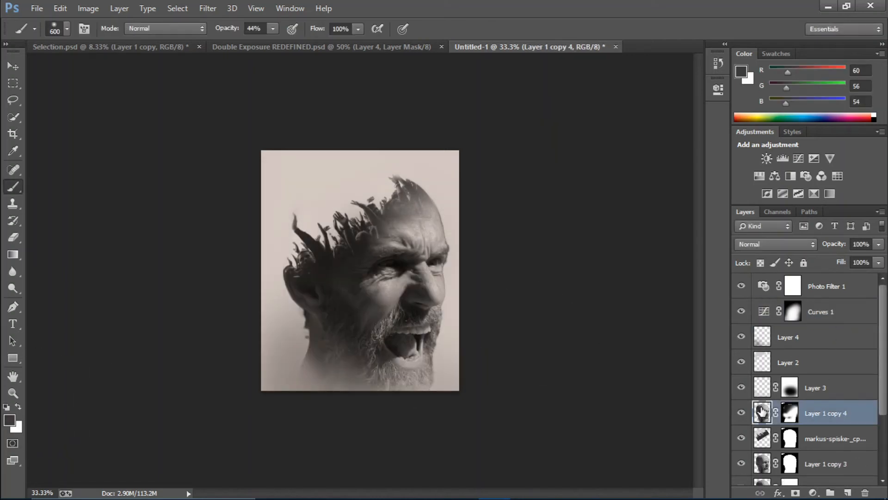
{"action": "left_click", "coordinate": [10, 421]}
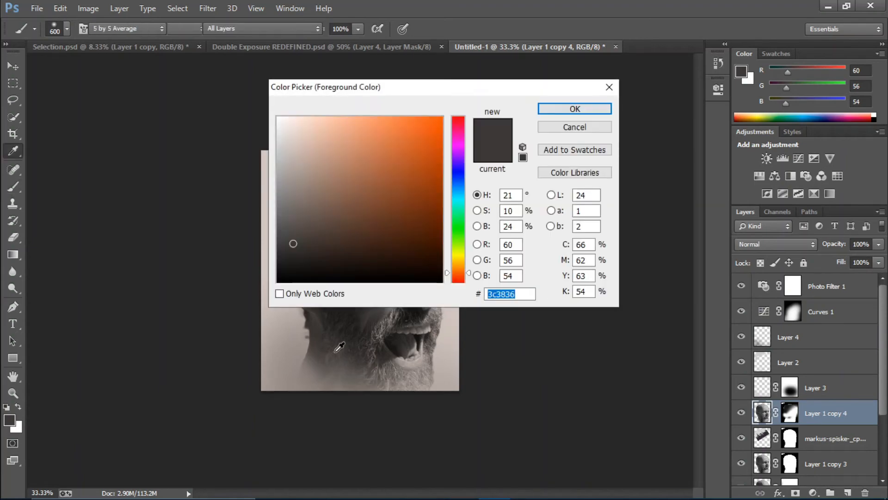
{"action": "mouse_move", "coordinate": [294, 242]}
{"action": "left_mouse_down"}
{"action": "mouse_move", "coordinate": [307, 278]}
{"action": "mouse_move", "coordinate": [231, 316]}
{"action": "left_mouse_up"}
{"action": "left_click", "coordinate": [593, 105]}
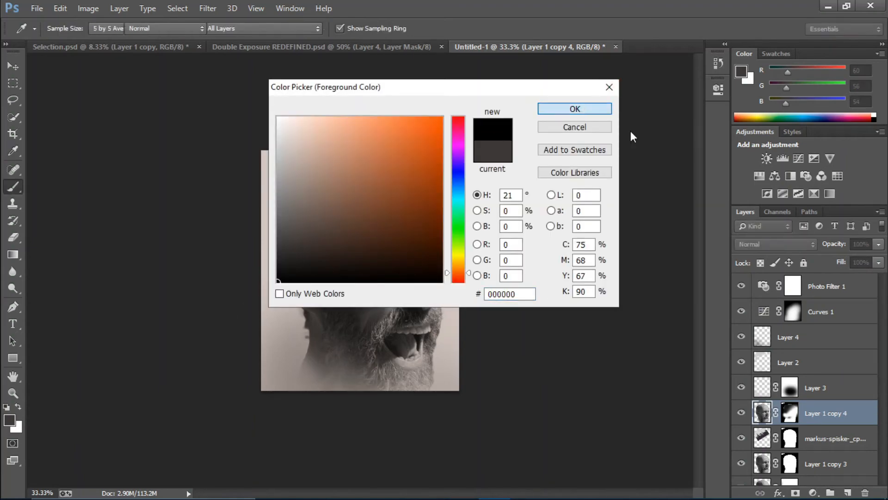
Add a reversed radial black-to-transparent gradient fill layer above Photo Filter 1, with its scale enlarged to form a vignette
{"action": "left_click", "coordinate": [828, 292]}
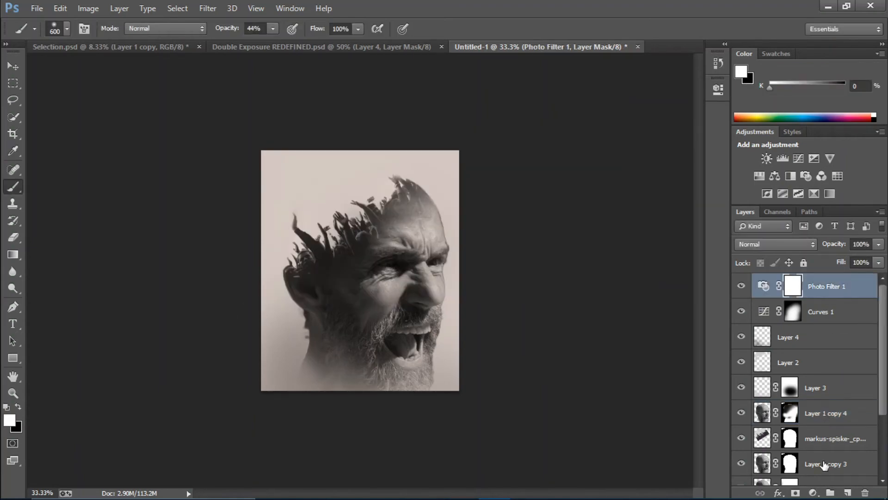
{"action": "left_click", "coordinate": [812, 492]}
{"action": "left_click", "coordinate": [786, 226]}
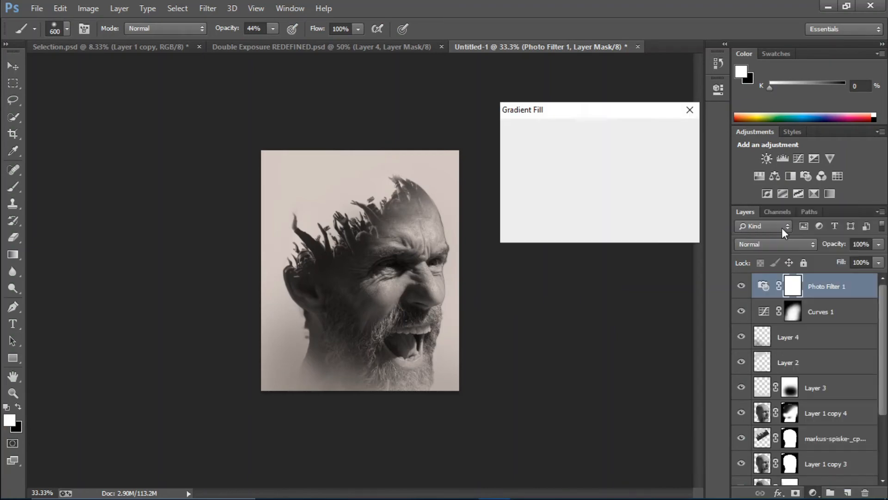
{"action": "left_click", "coordinate": [588, 153]}
{"action": "left_click", "coordinate": [593, 177]}
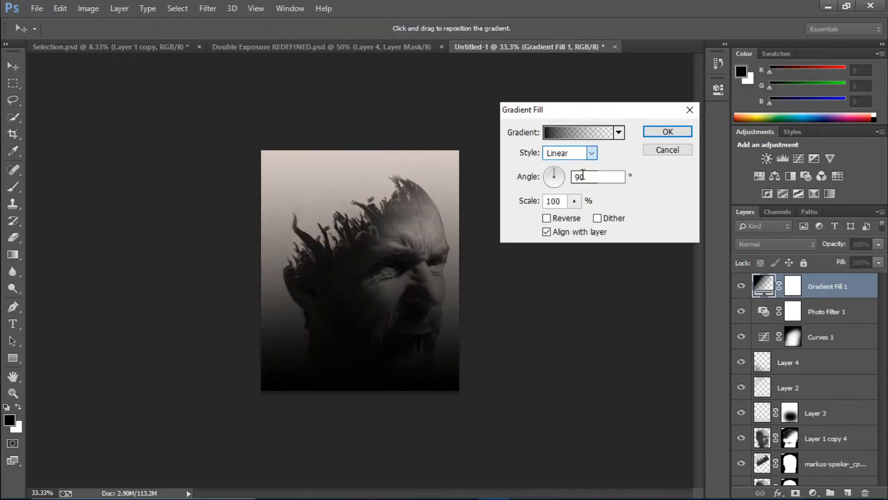
{"action": "left_click", "coordinate": [574, 200]}
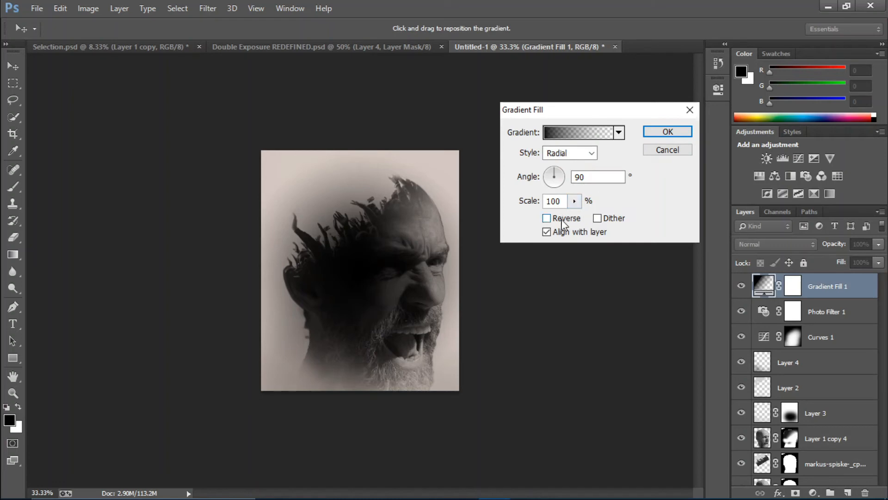
{"action": "left_click", "coordinate": [563, 221]}
{"action": "left_click", "coordinate": [574, 201]}
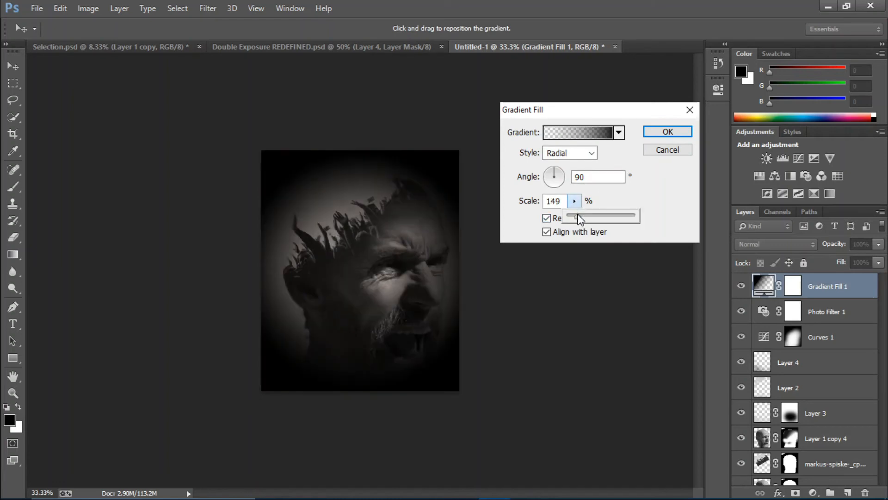
{"action": "left_click_drag", "start_coordinate": [580, 219], "coordinate": [581, 219]}
{"action": "left_click", "coordinate": [667, 132]}
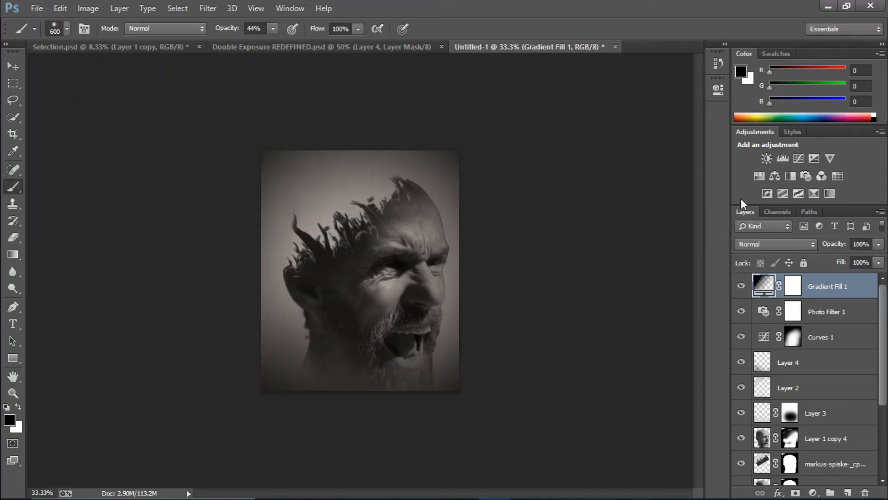
Set Gradient Fill 1's blend mode to Soft Light and toggle the layer to compare
{"action": "left_click", "coordinate": [767, 246]}
{"action": "left_click", "coordinate": [750, 172]}
{"action": "left_click", "coordinate": [740, 286]}
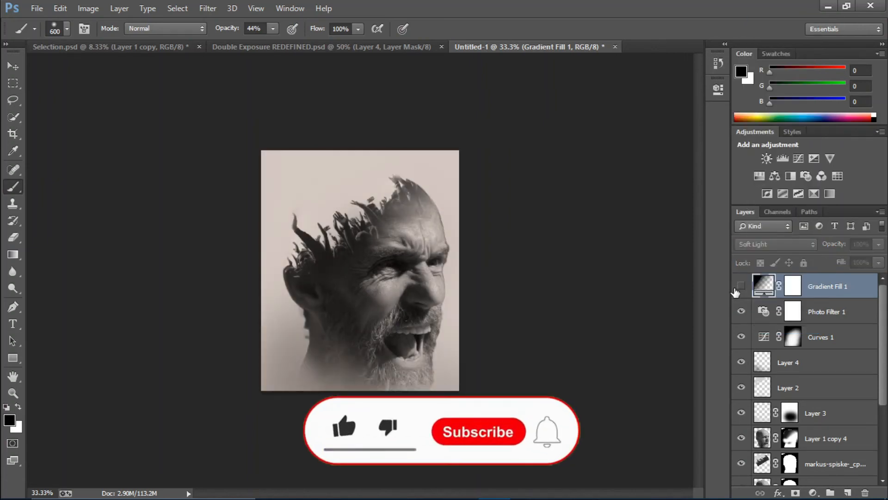
{"action": "left_click", "coordinate": [741, 287]}
Draw several black-to-transparent radial gradients on Gradient Fill 1's mask over the crowd, face and beard to clear the vignette there
{"action": "left_click", "coordinate": [792, 286]}
{"action": "key", "text": "x"}
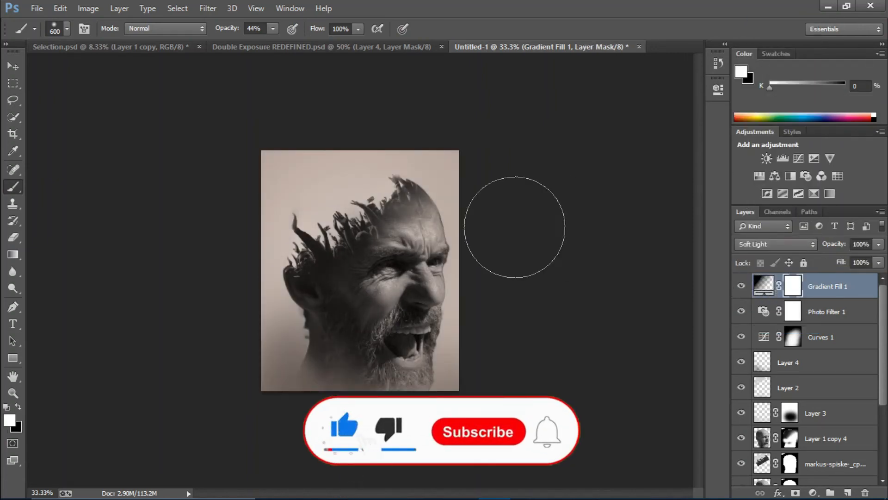
{"action": "left_click", "coordinate": [13, 255]}
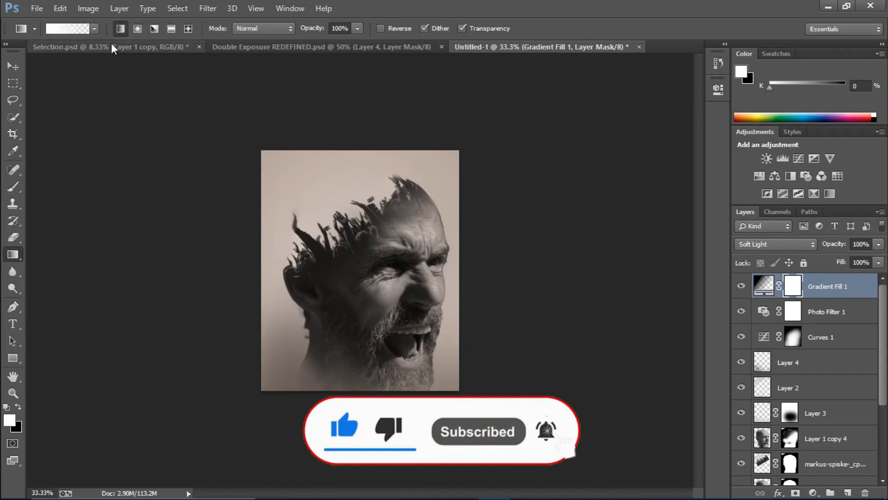
{"action": "left_click", "coordinate": [138, 29]}
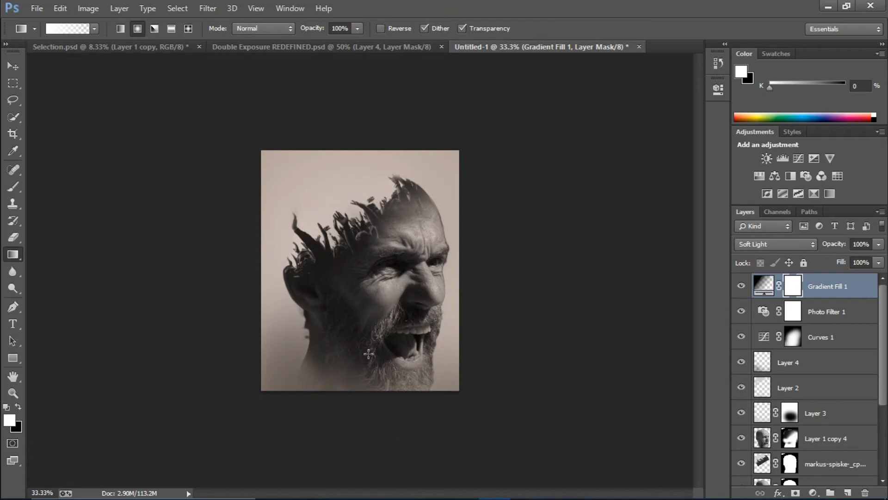
{"action": "key", "text": "x"}
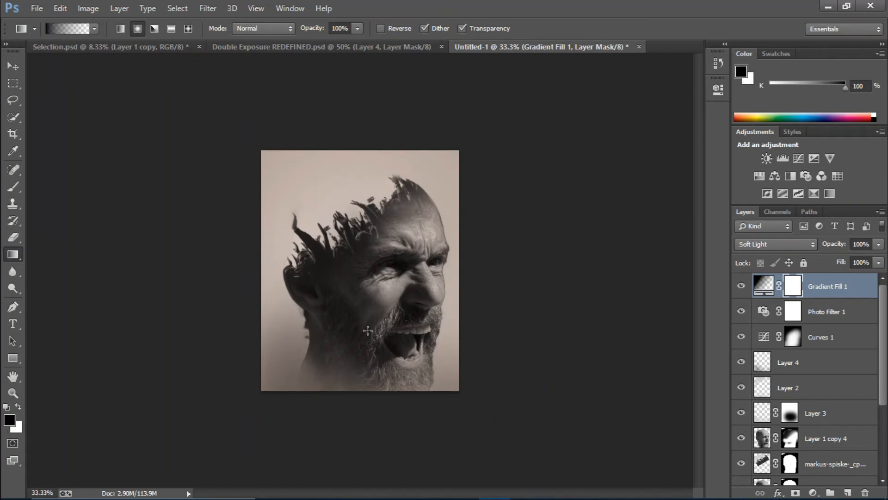
{"action": "left_click_drag", "start_coordinate": [381, 243], "coordinate": [385, 306]}
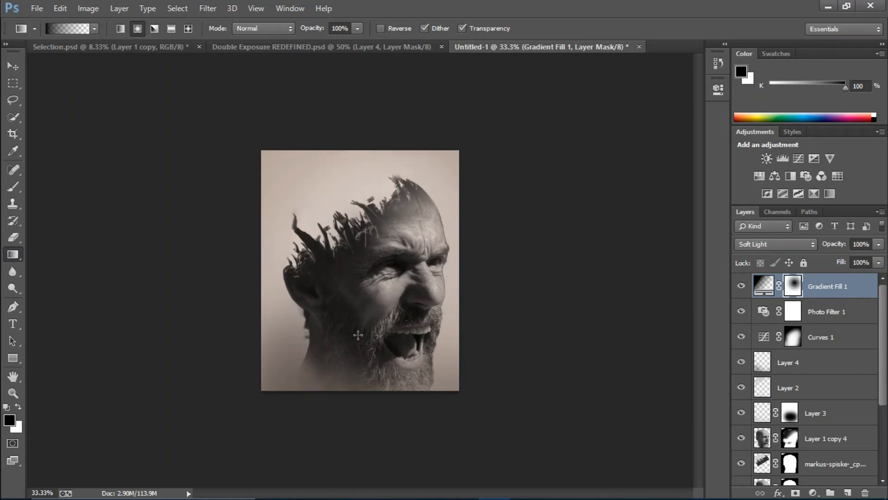
{"action": "left_click_drag", "start_coordinate": [340, 252], "coordinate": [346, 310]}
{"action": "left_click_drag", "start_coordinate": [378, 269], "coordinate": [381, 360]}
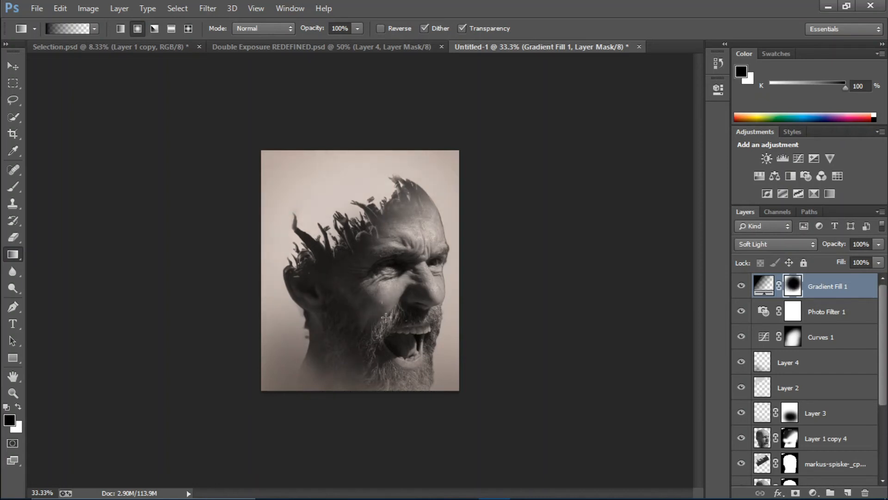
{"action": "left_click_drag", "start_coordinate": [386, 314], "coordinate": [397, 380]}
Stamp all visible layers into a new layer above Gradient Fill 1 and open the Camera Raw filter on it
{"action": "left_click", "coordinate": [862, 292]}
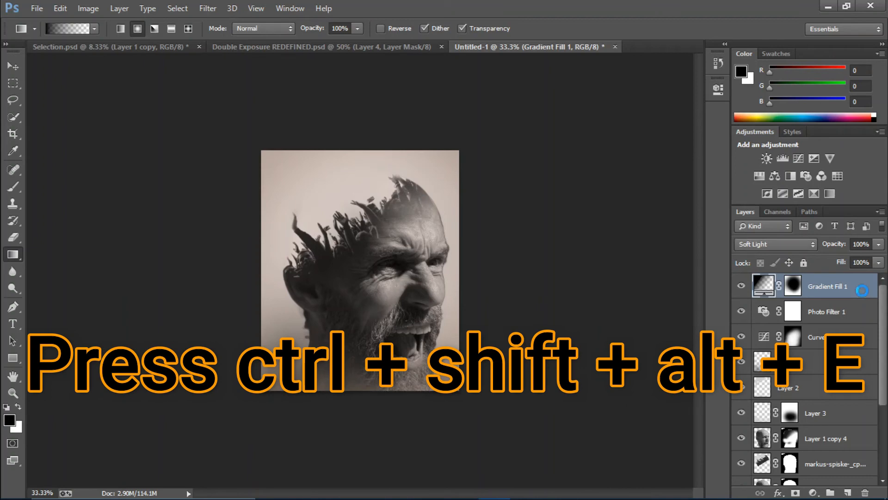
{"action": "key", "text": "ctrl+shift+alt+e"}
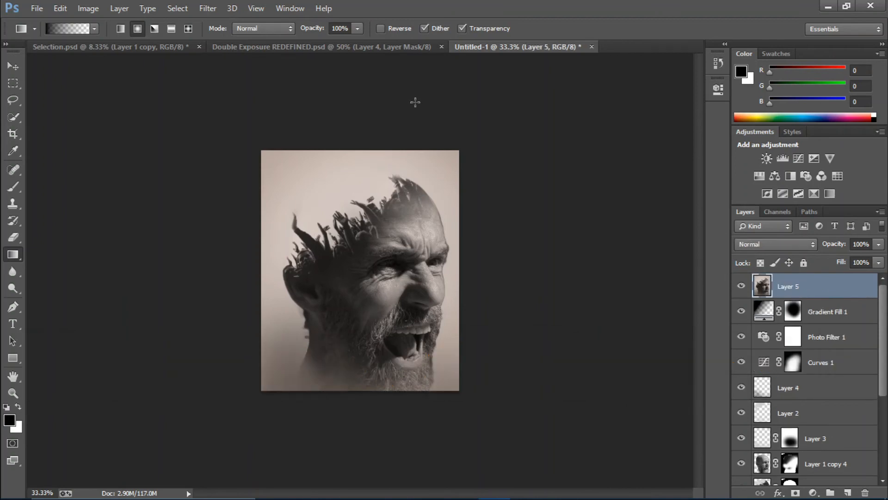
{"action": "left_click", "coordinate": [206, 10]}
{"action": "left_click", "coordinate": [224, 88]}
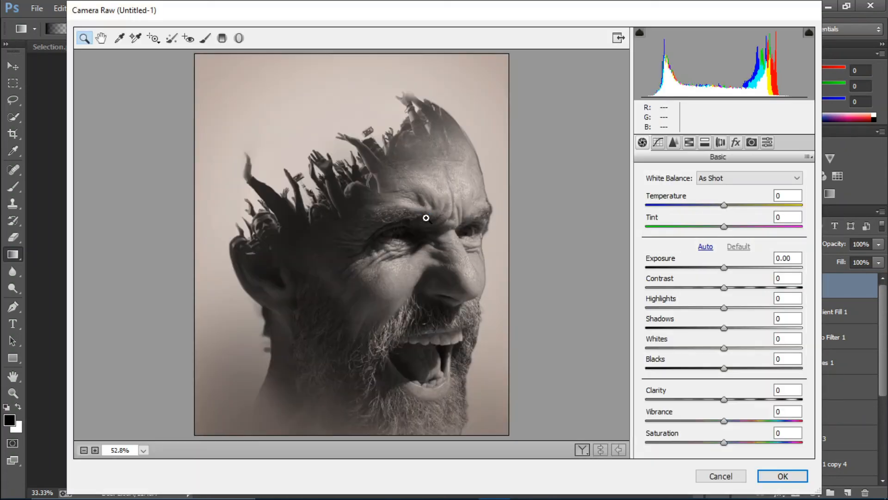
Apply Camera Raw with Exposure -0.25, Contrast +21, Highlights +20, Shadows +33, Whites +18, Blacks -10, Clarity +81 and Vibrance +28
{"action": "left_click_drag", "start_coordinate": [722, 397], "coordinate": [776, 395]}
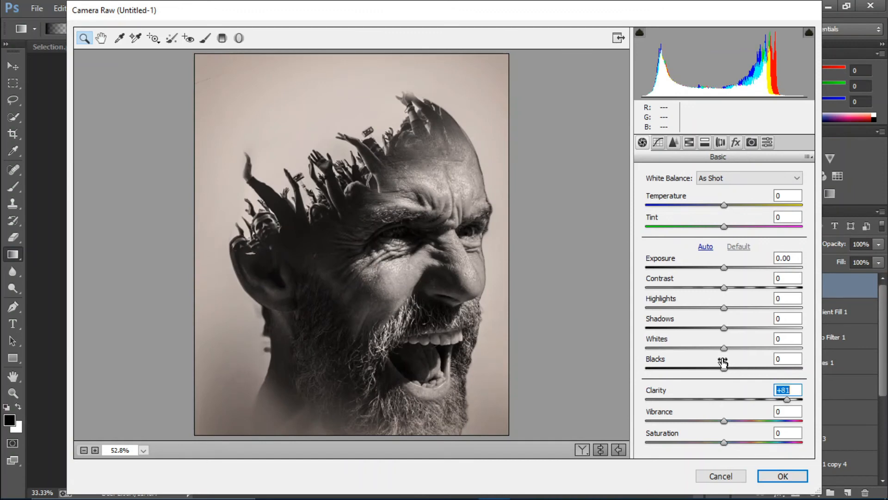
{"action": "left_click_drag", "start_coordinate": [723, 365], "coordinate": [753, 334]}
{"action": "left_click_drag", "start_coordinate": [724, 287], "coordinate": [720, 269]}
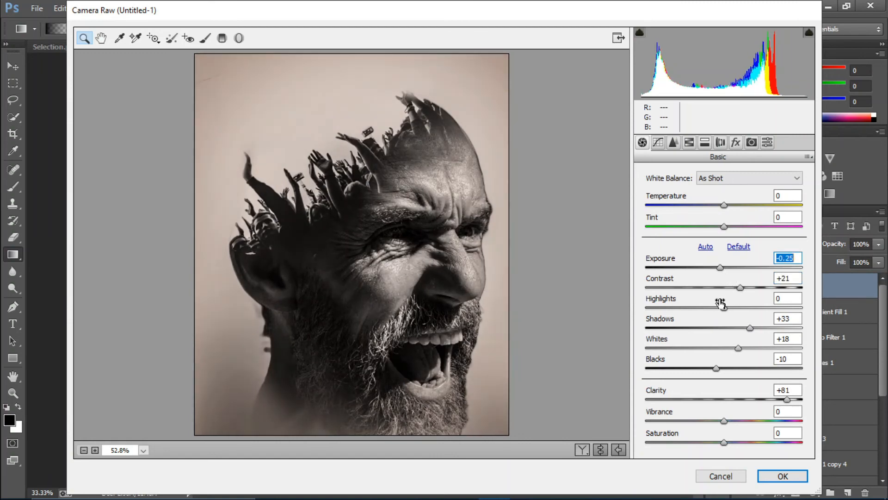
{"action": "left_click_drag", "start_coordinate": [724, 307], "coordinate": [733, 305]}
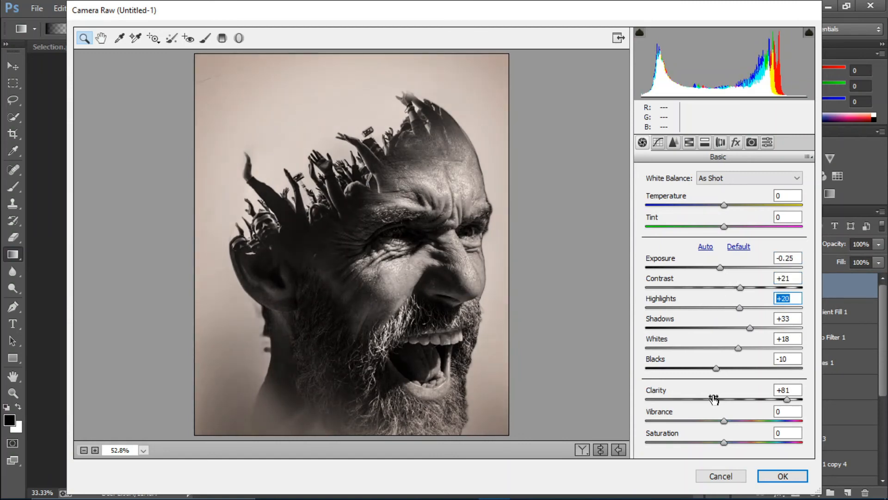
{"action": "left_click_drag", "start_coordinate": [717, 419], "coordinate": [735, 417]}
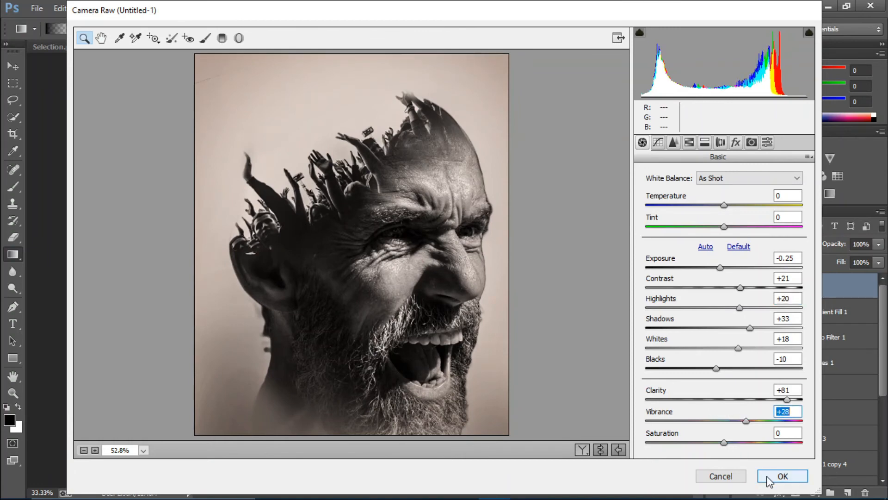
{"action": "left_click", "coordinate": [781, 475]}
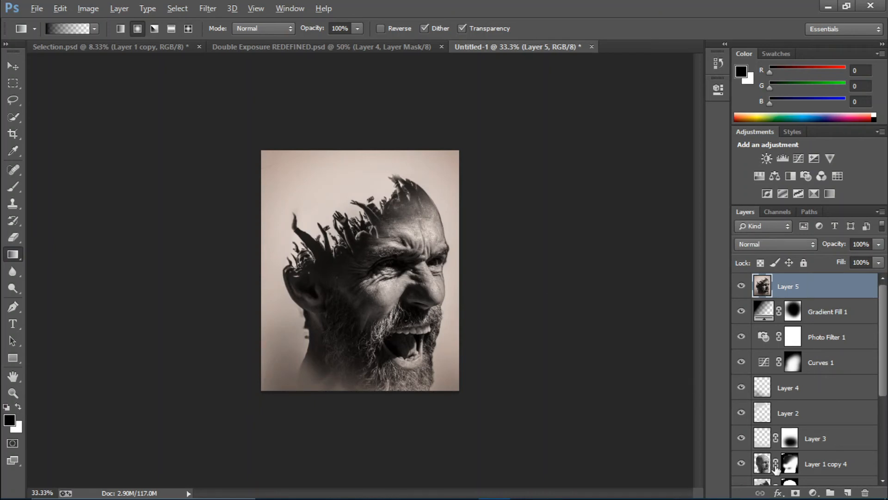
Add a black mask to Layer 5 and paint white at 90% brush opacity over the face, beard and neck to reveal the sharpened detail
{"action": "left_click", "coordinate": [793, 493], "text": "alt"}
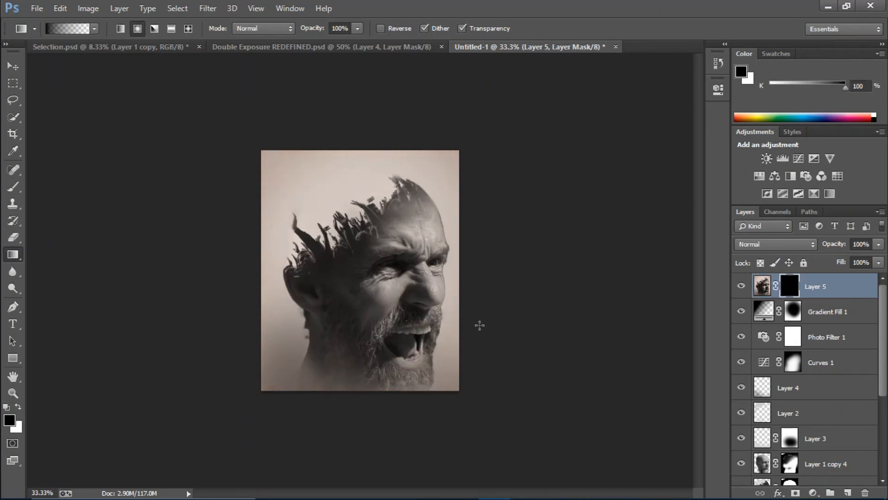
{"action": "left_click", "coordinate": [13, 187]}
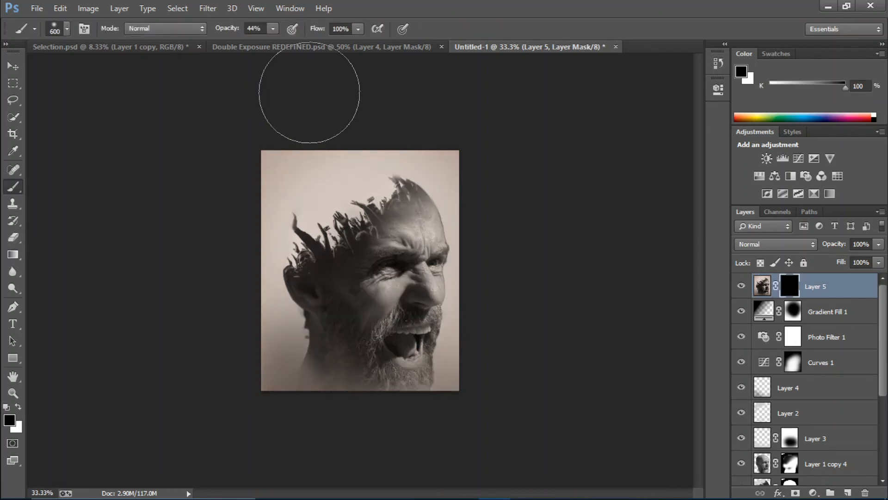
{"action": "left_click", "coordinate": [272, 29]}
{"action": "left_click_drag", "start_coordinate": [297, 44], "coordinate": [305, 46]}
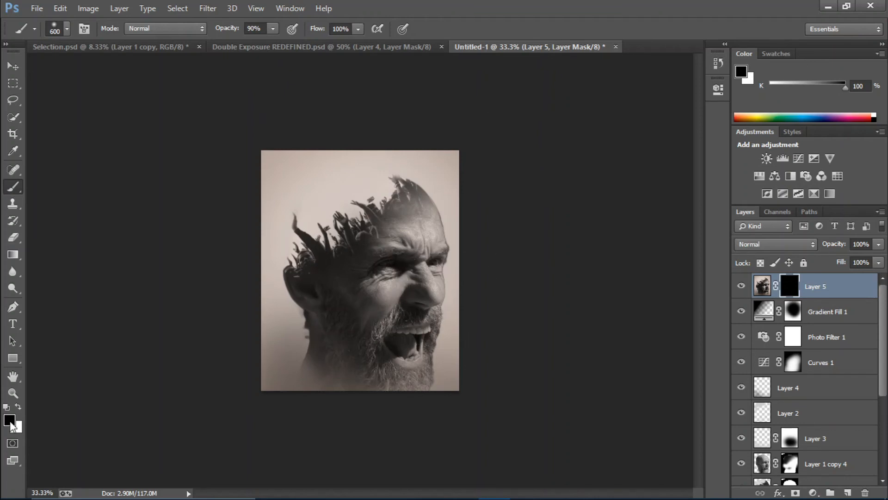
{"action": "left_click", "coordinate": [18, 407]}
{"action": "mouse_move", "coordinate": [387, 340]}
{"action": "left_mouse_down"}
{"action": "mouse_move", "coordinate": [367, 391]}
{"action": "mouse_move", "coordinate": [296, 383]}
{"action": "mouse_move", "coordinate": [320, 404]}
{"action": "mouse_move", "coordinate": [307, 386]}
{"action": "left_mouse_up"}
{"action": "mouse_move", "coordinate": [416, 314]}
{"action": "left_mouse_down"}
{"action": "mouse_move", "coordinate": [410, 233]}
{"action": "mouse_move", "coordinate": [343, 259]}
{"action": "mouse_move", "coordinate": [335, 291]}
{"action": "mouse_move", "coordinate": [354, 342]}
{"action": "left_mouse_up"}
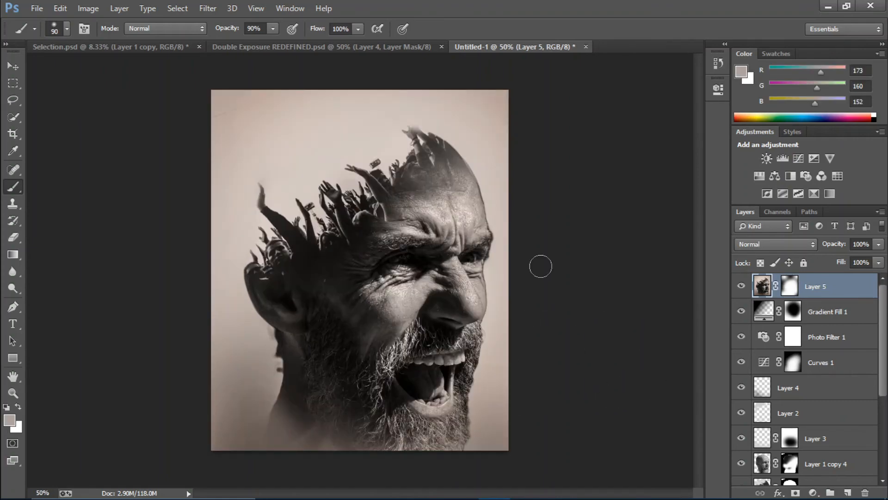
Review the whole portrait and switch to Double Exposure REDEFINED.psd to compare it with the reference version
{"action": "key", "text": "ctrl+minus"}
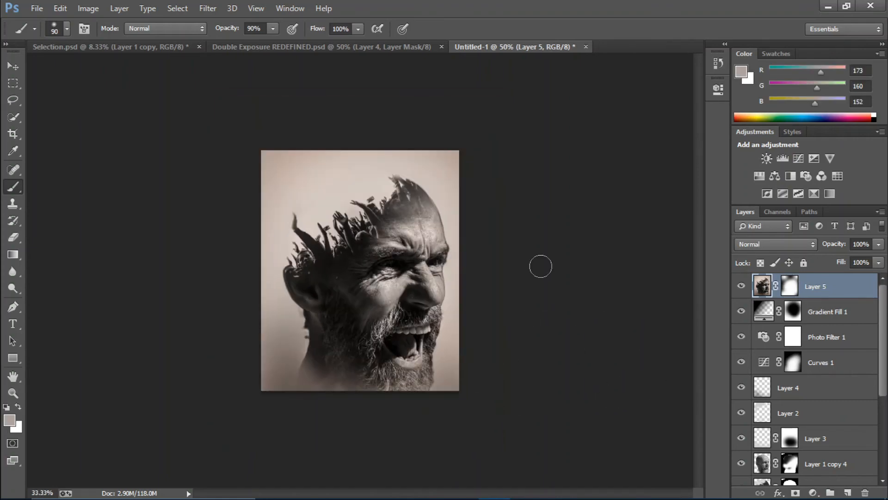
{"action": "key", "text": "ctrl+plus"}
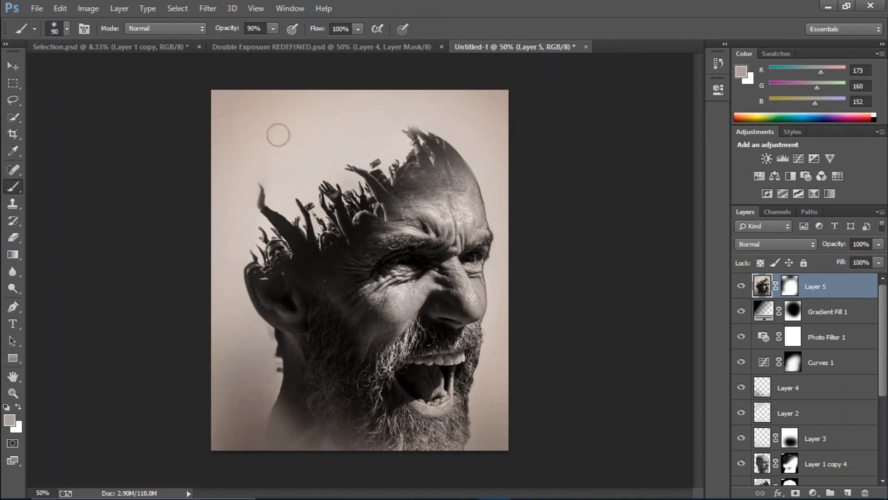
{"action": "left_click", "coordinate": [289, 50]}
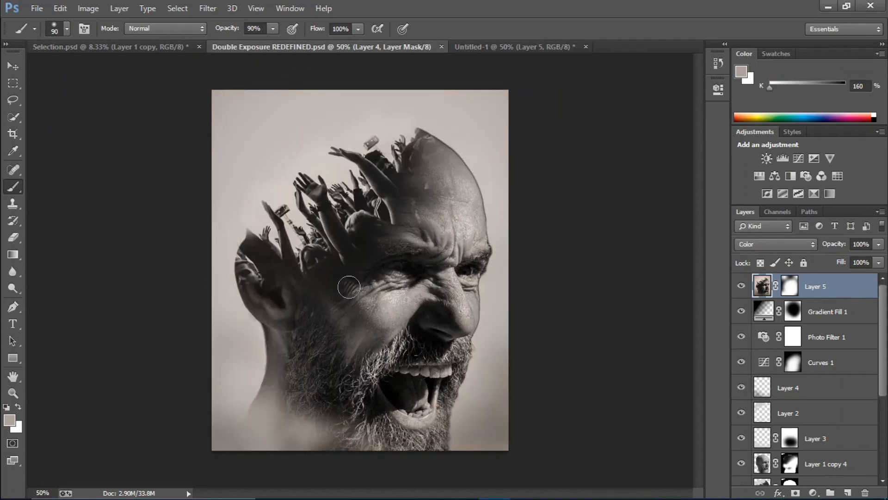
Return to the Untitled-1 document and hide Layer 5
{"action": "left_click", "coordinate": [490, 48]}
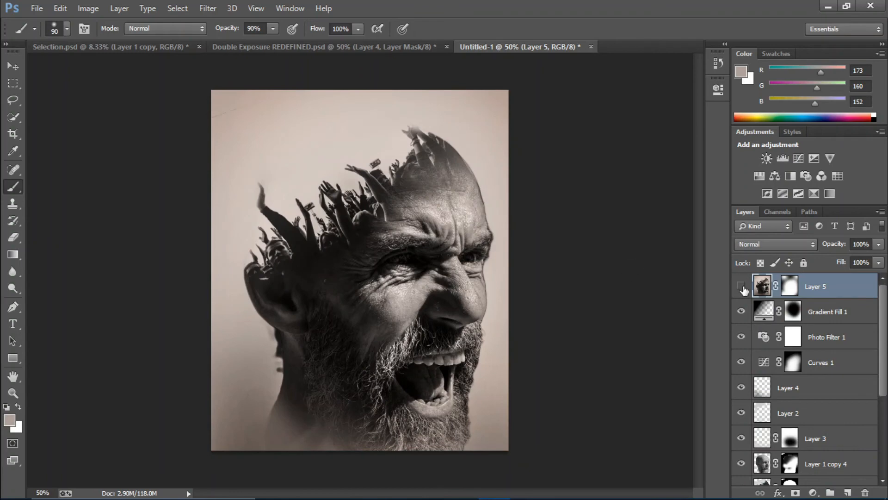
{"action": "left_click", "coordinate": [741, 288]}
Toggle and isolate Layer 1 copy 3 and Layer 1 copy 4 to trace the stray marks behind the neck
{"action": "left_click_drag", "start_coordinate": [883, 332], "coordinate": [885, 388]}
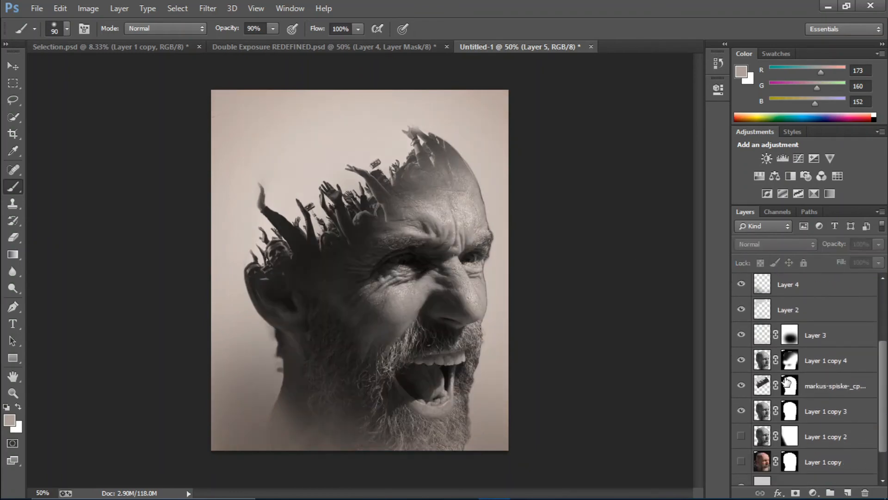
{"action": "left_click", "coordinate": [741, 361]}
{"action": "left_click", "coordinate": [741, 361]}
{"action": "left_click", "coordinate": [743, 410]}
{"action": "scroll", "coordinate": [886, 387], "scroll_direction": "down", "scroll_amount": 2}
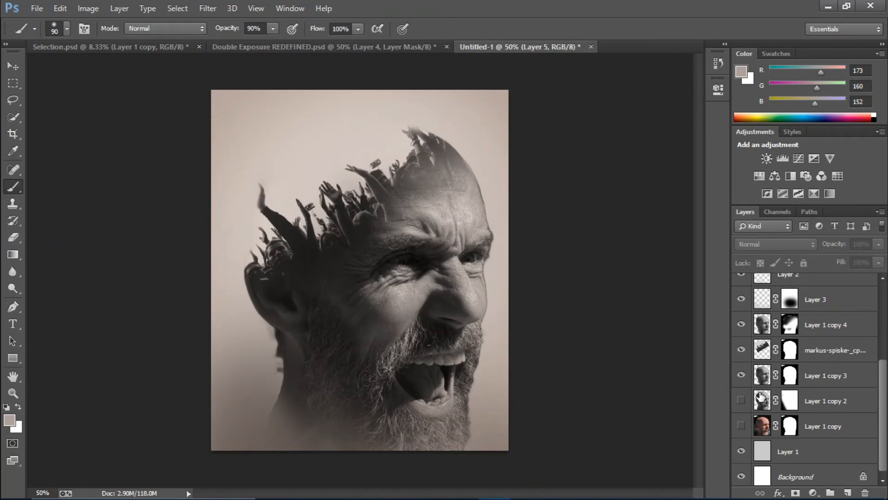
{"action": "left_click", "coordinate": [741, 376], "text": "alt"}
{"action": "left_click", "coordinate": [742, 375], "text": "alt"}
{"action": "left_click", "coordinate": [740, 326], "text": "alt"}
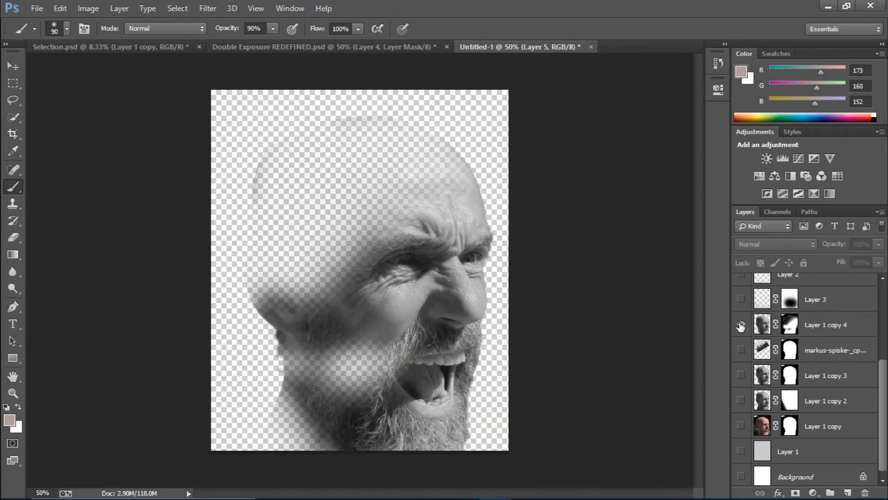
{"action": "left_click", "coordinate": [741, 326], "text": "alt"}
Paint black at 90% brush opacity on the Layer 1 copy 4 mask to remove the stray marks behind the neck
{"action": "left_click", "coordinate": [789, 375]}
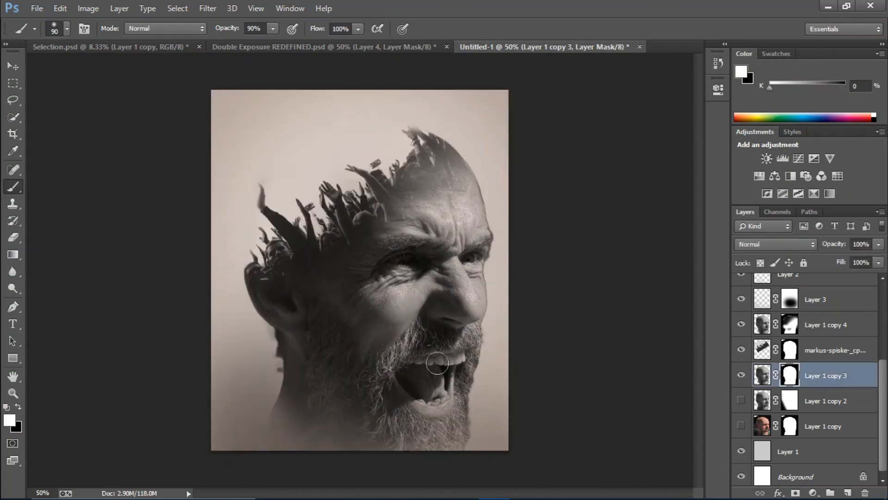
{"action": "left_click", "coordinate": [67, 28]}
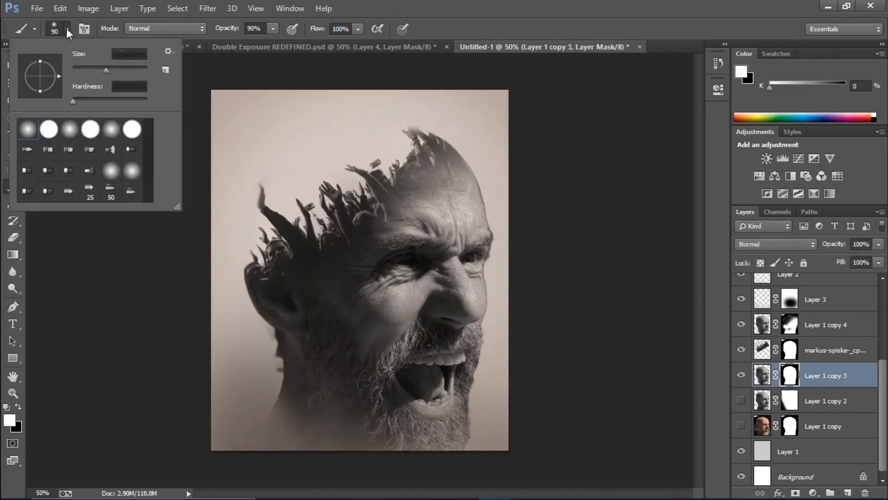
{"action": "left_click", "coordinate": [103, 100]}
{"action": "left_click", "coordinate": [400, 79]}
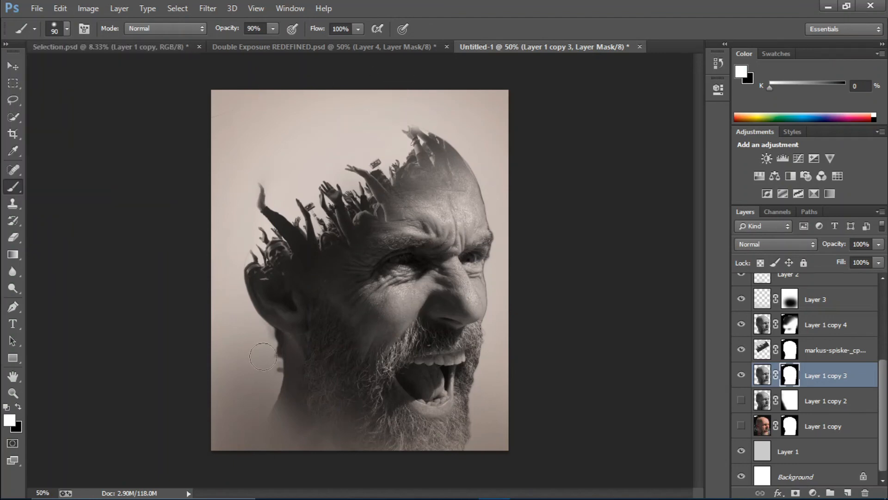
{"action": "key", "text": "x"}
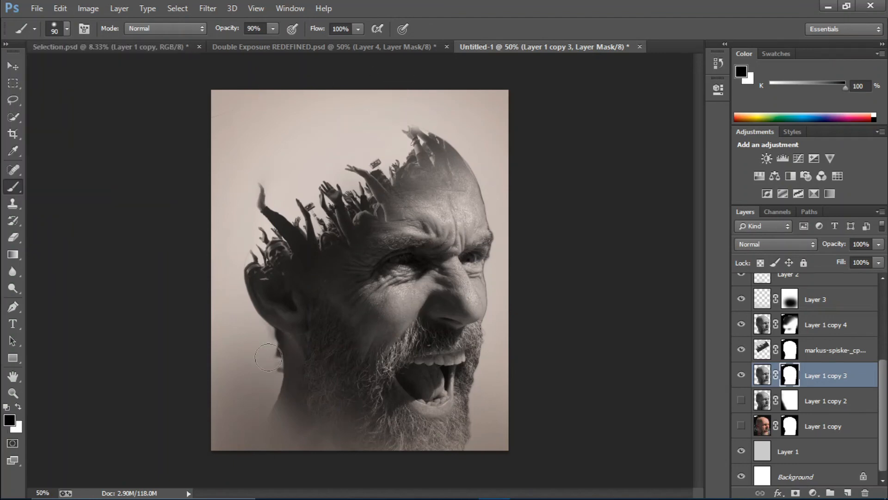
{"action": "key", "text": "ctrl+z"}
{"action": "left_click", "coordinate": [789, 325]}
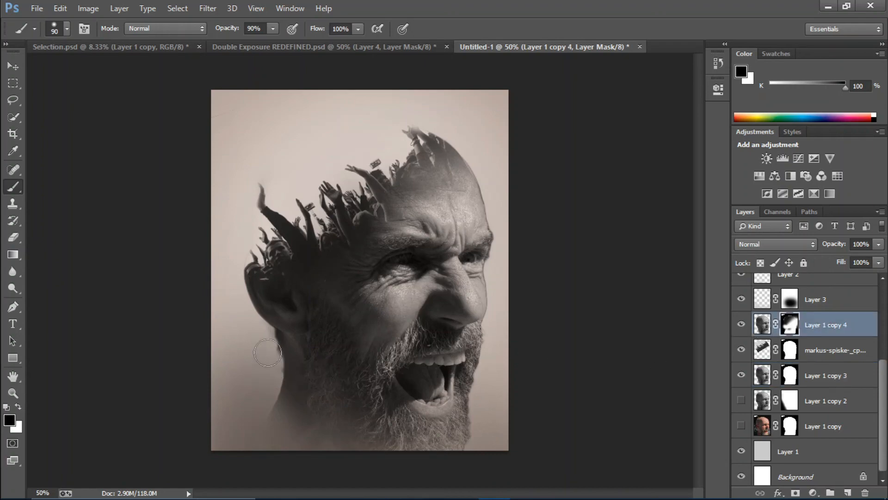
{"action": "left_click_drag", "start_coordinate": [268, 353], "coordinate": [266, 339]}
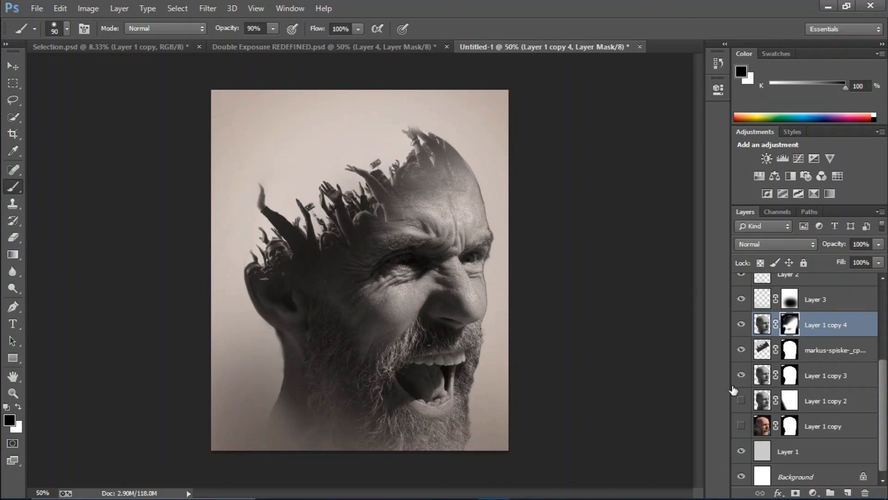
{"action": "left_click", "coordinate": [790, 353]}
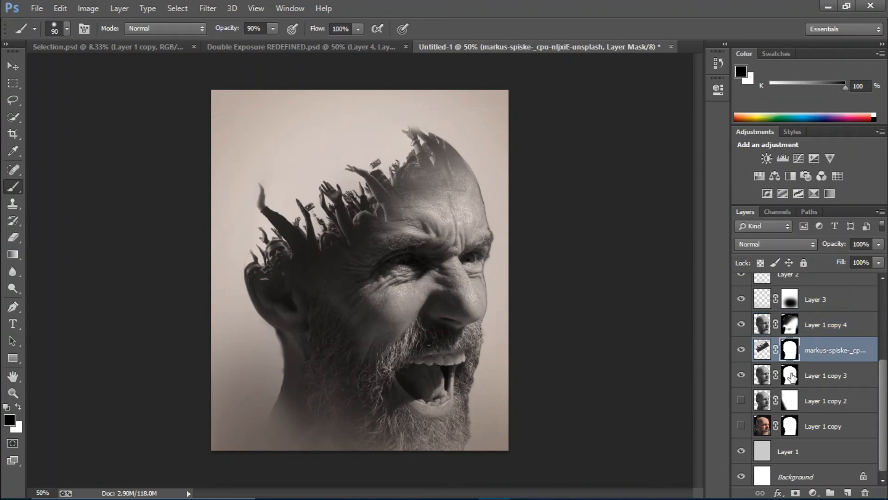
{"action": "left_click", "coordinate": [790, 375]}
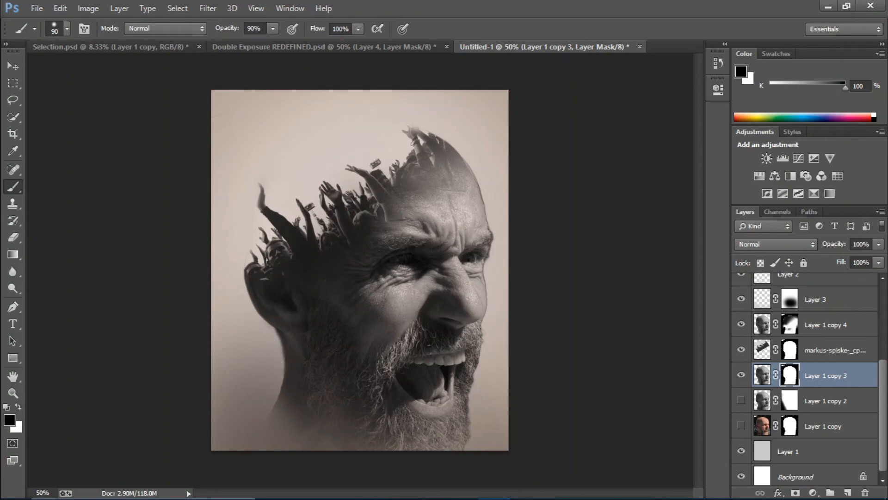
Stamp all visible layers into a new layer above Gradient Fill 1 and reapply the last Camera Raw filter to it
{"action": "left_click_drag", "start_coordinate": [884, 393], "coordinate": [883, 298]}
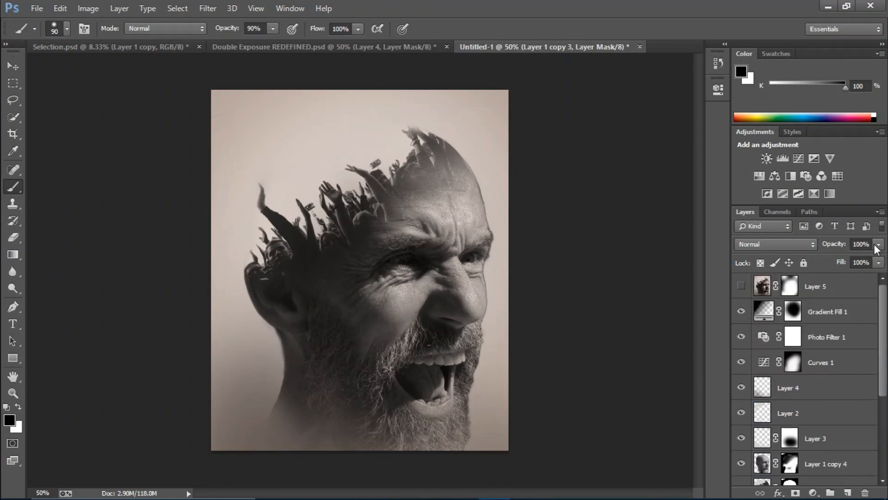
{"action": "left_click", "coordinate": [821, 312]}
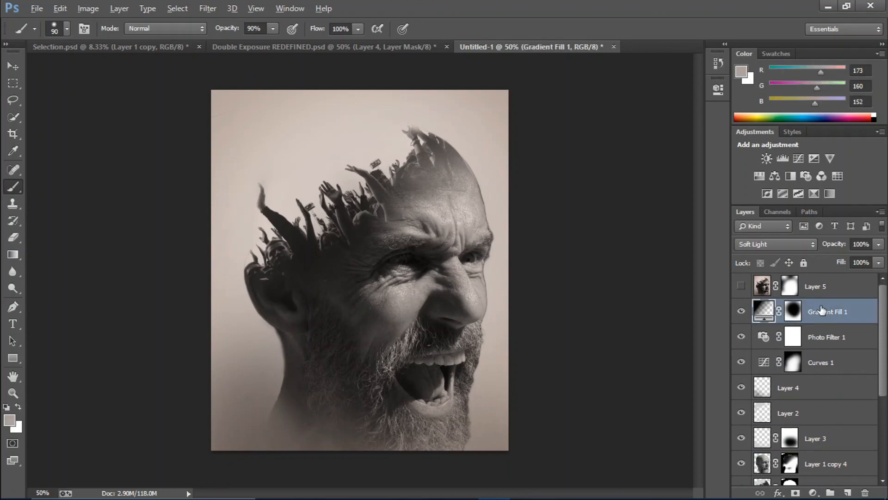
{"action": "key", "text": "ctrl+alt+shift+e"}
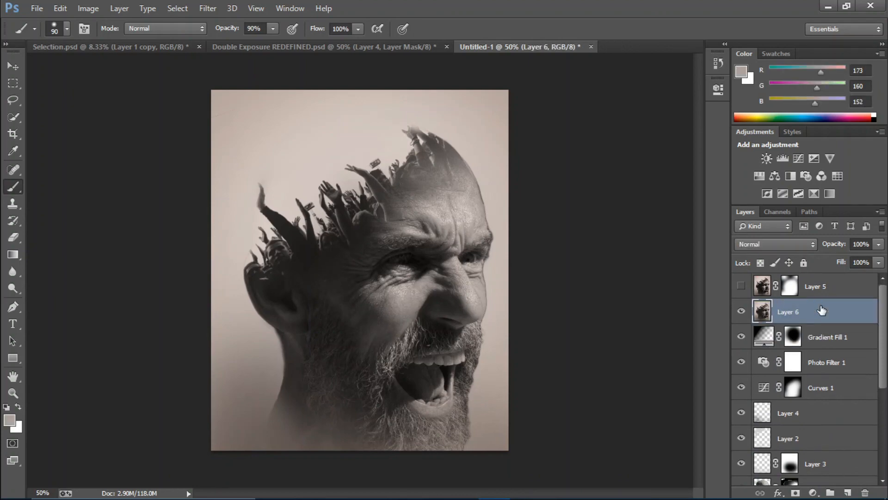
{"action": "left_click", "coordinate": [207, 8]}
{"action": "left_click", "coordinate": [241, 35]}
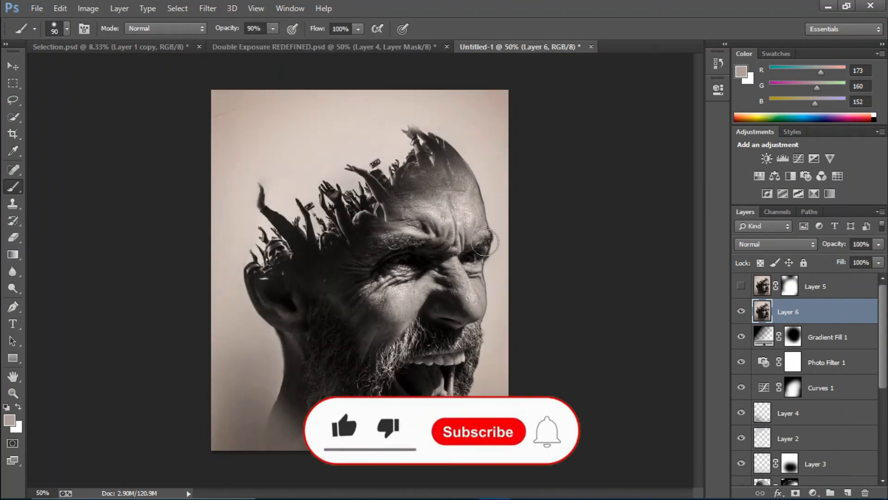
Copy the mask of Layer 5 onto Layer 6 and delete the hidden Layer 5
{"action": "left_click_drag", "start_coordinate": [792, 288], "coordinate": [795, 314]}
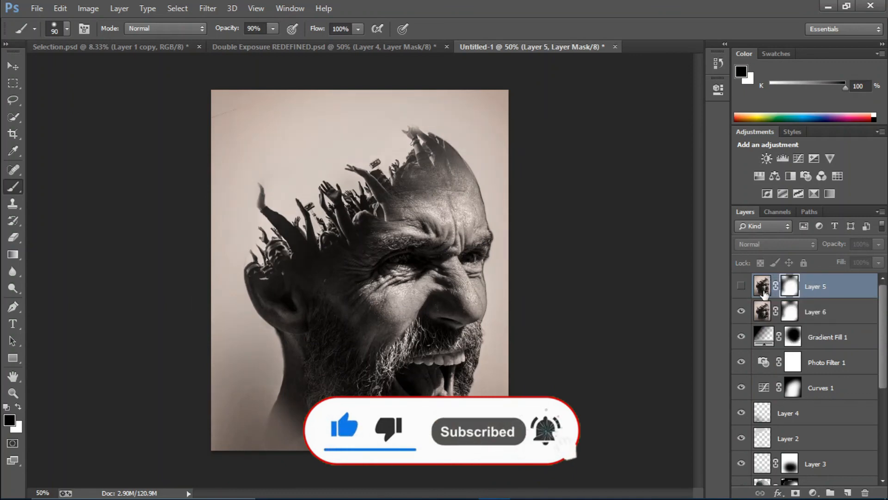
{"action": "key", "text": "ctrl+minus"}
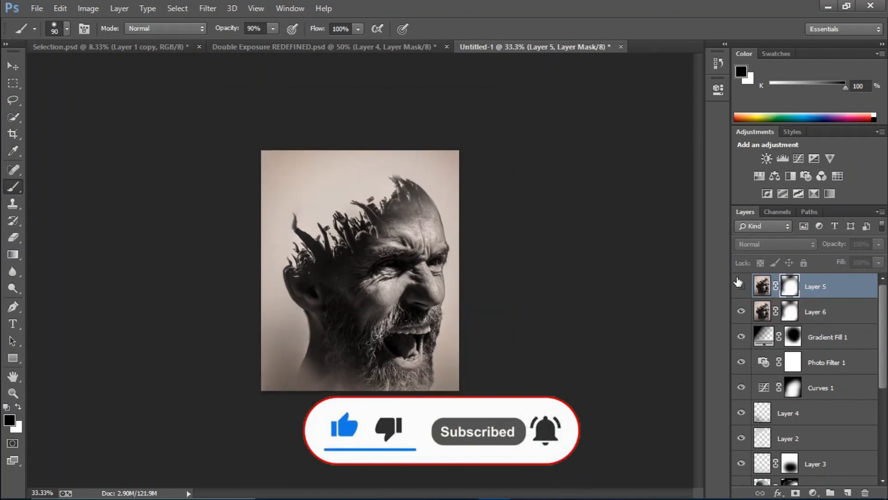
{"action": "key", "text": "Delete"}
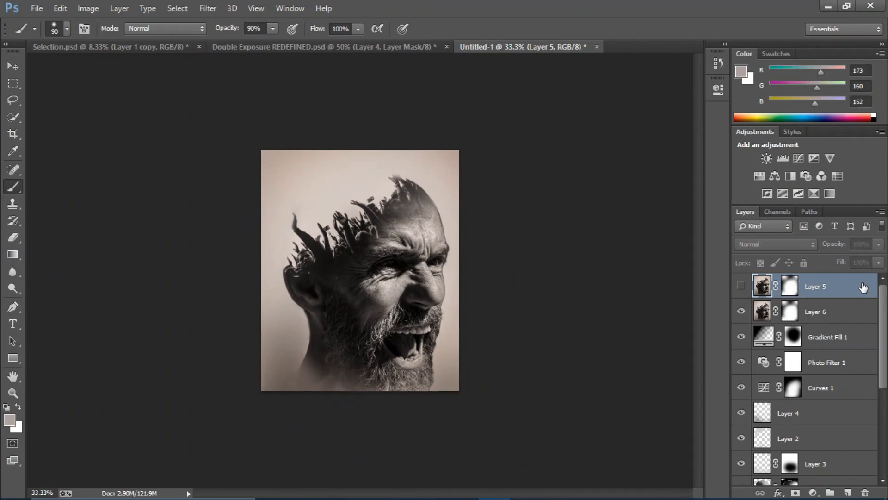
{"action": "key", "text": "ctrl+plus"}
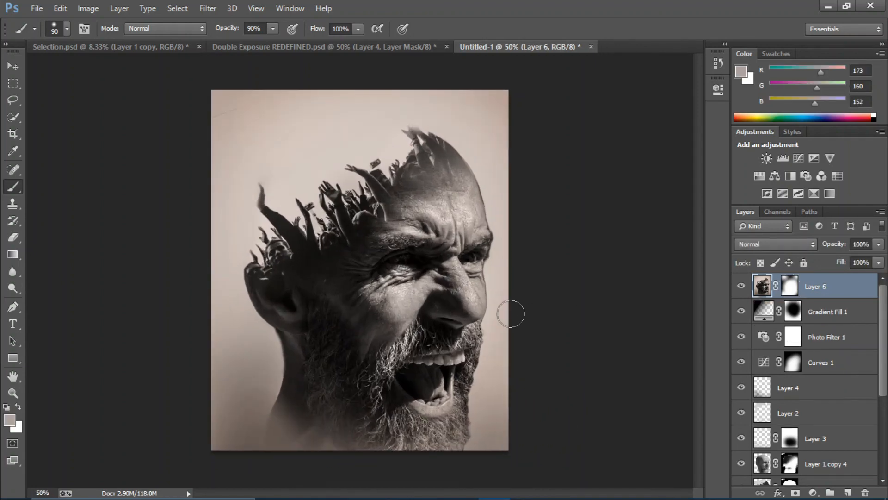
Compare the cleaned-up portrait with Double Exposure REDEFINED.psd and review the whole Untitled-1 image
{"action": "left_click", "coordinate": [286, 44]}
{"action": "left_click", "coordinate": [481, 43]}
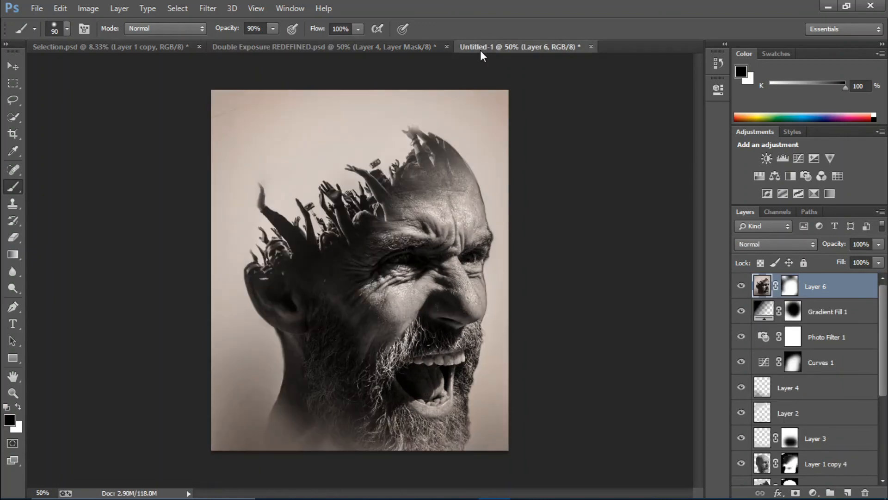
{"action": "left_click", "coordinate": [415, 48]}
{"action": "left_click", "coordinate": [473, 46]}
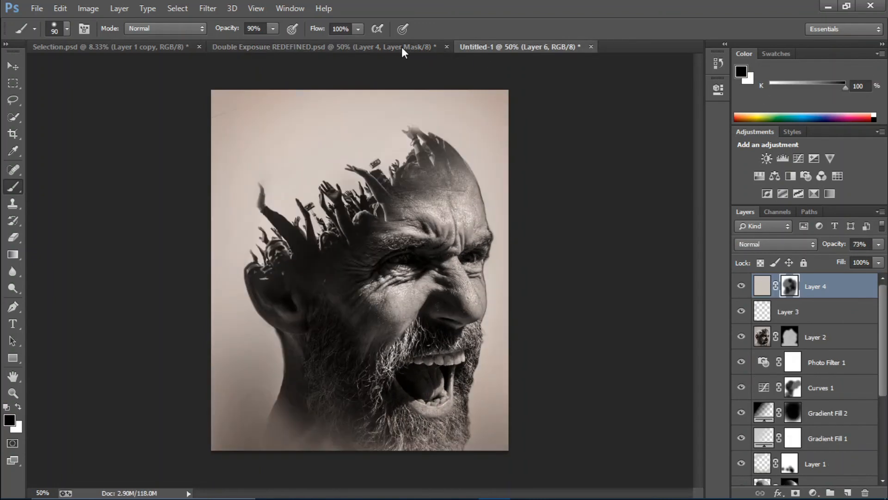
{"action": "left_click", "coordinate": [402, 47]}
{"action": "left_click", "coordinate": [477, 53]}
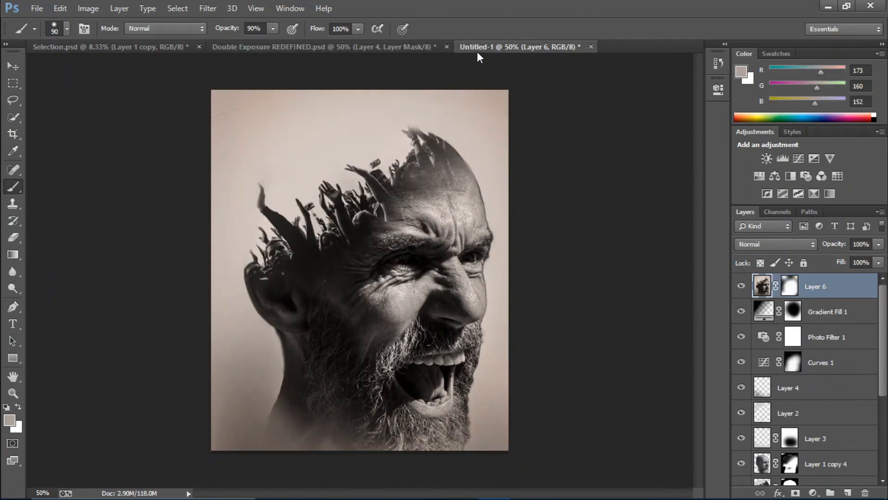
{"action": "key", "text": "ctrl+minus"}
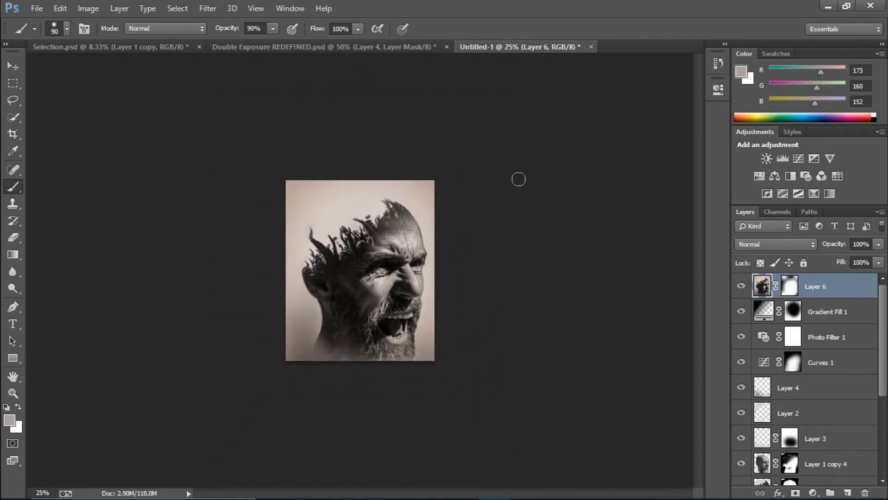
{"action": "key", "text": "ctrl+plus"}
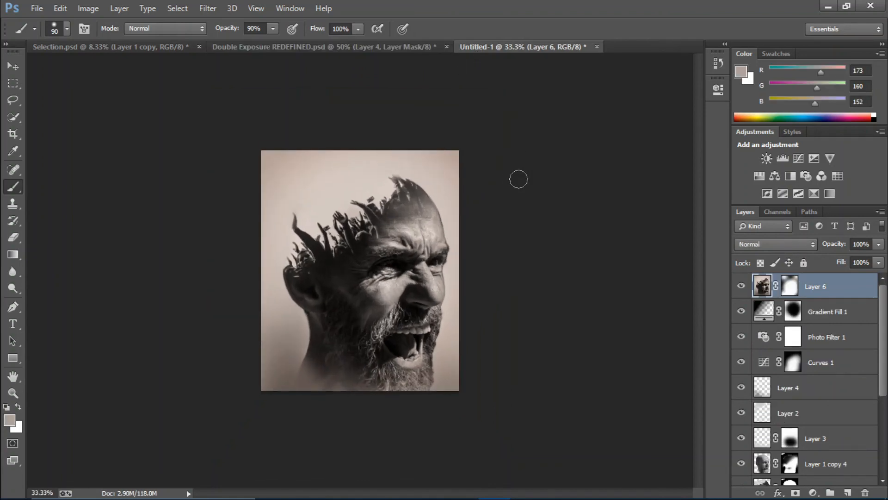
{"action": "key", "text": "ctrl+plus"}
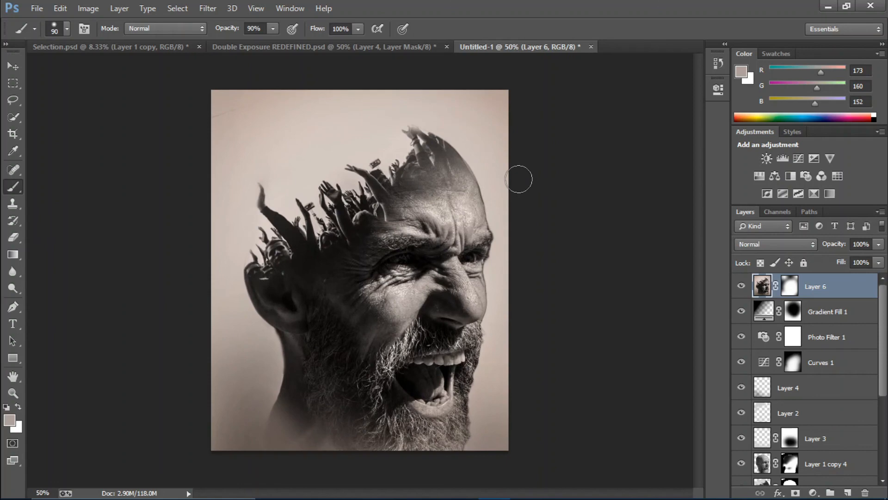